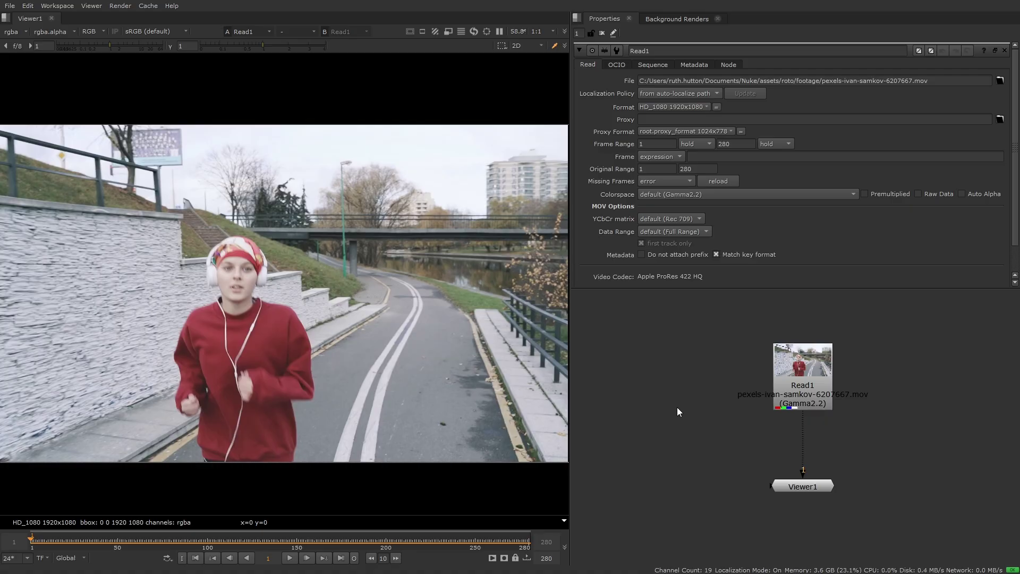
pyautogui.click(828, 394)
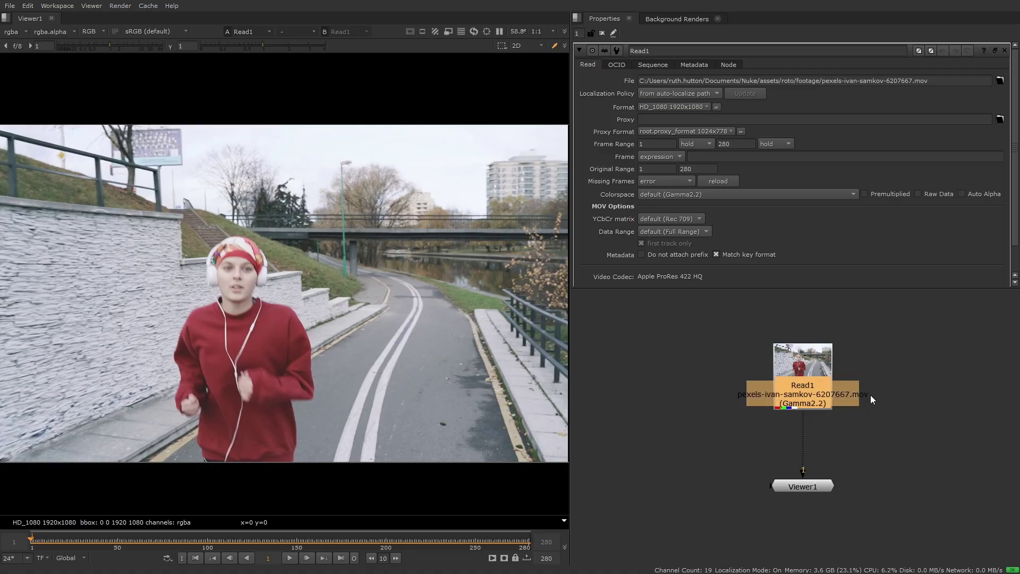
pyautogui.click(634, 403)
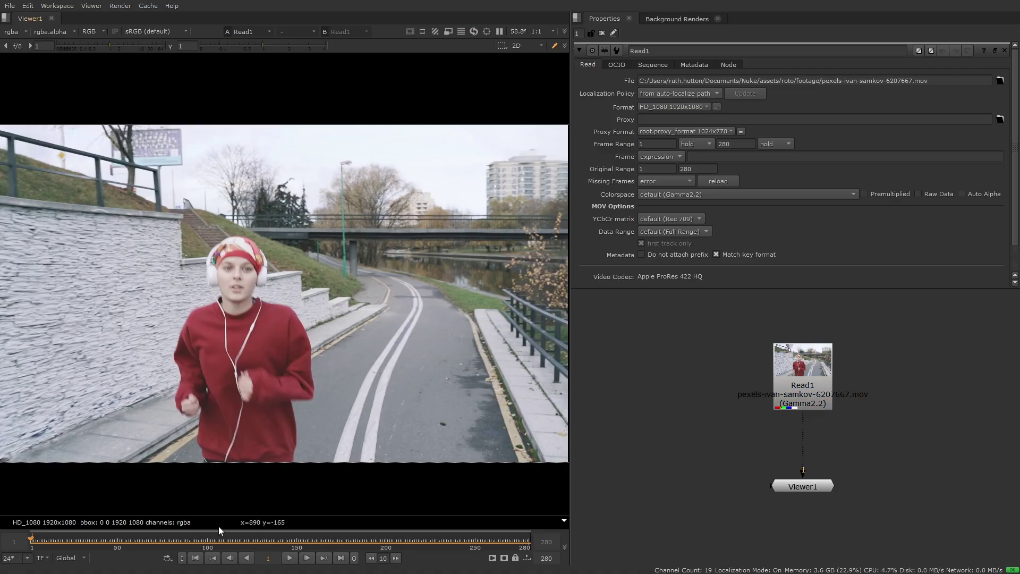
pyautogui.click(302, 558)
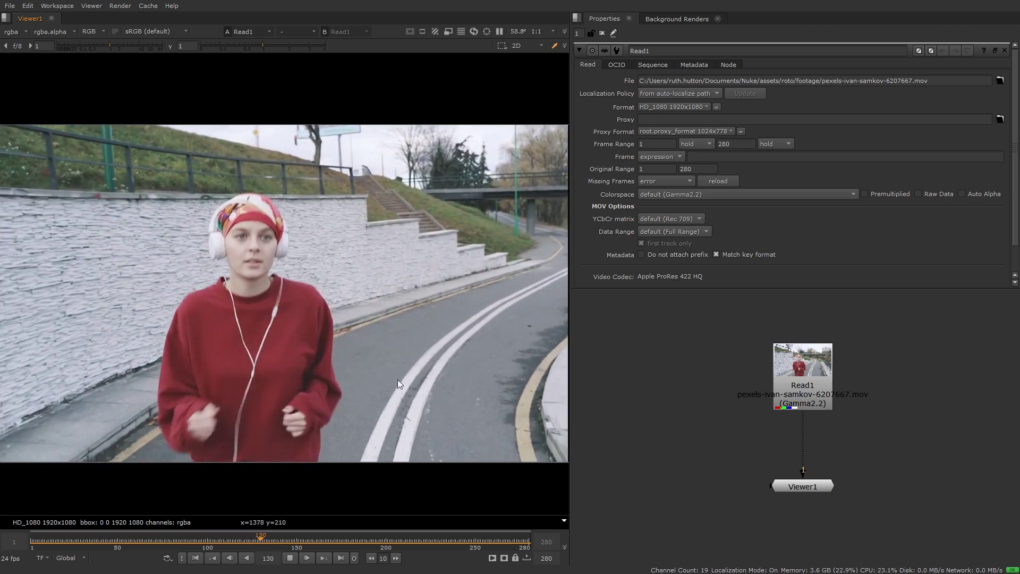
pyautogui.click(290, 559)
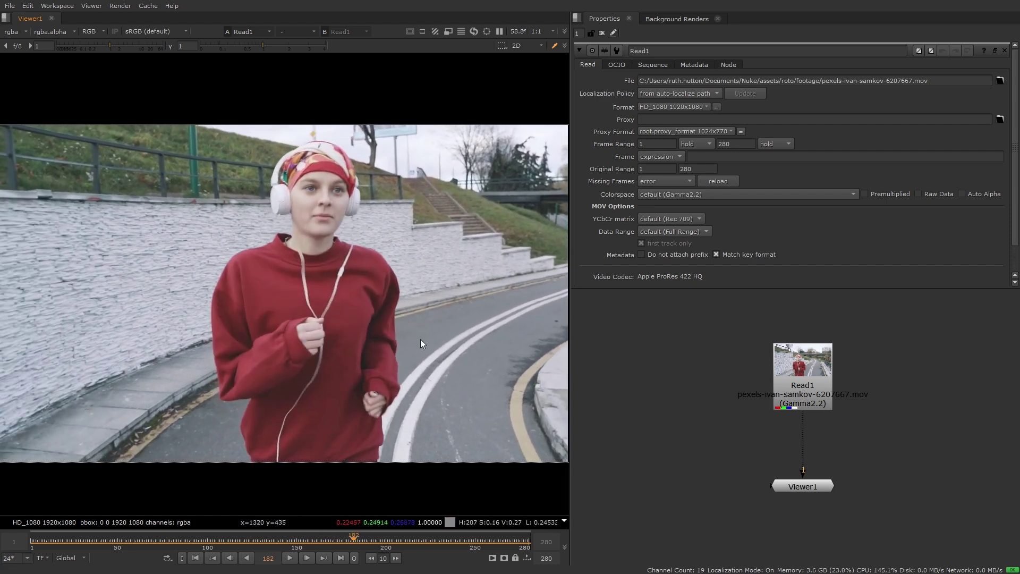
pyautogui.click(197, 558)
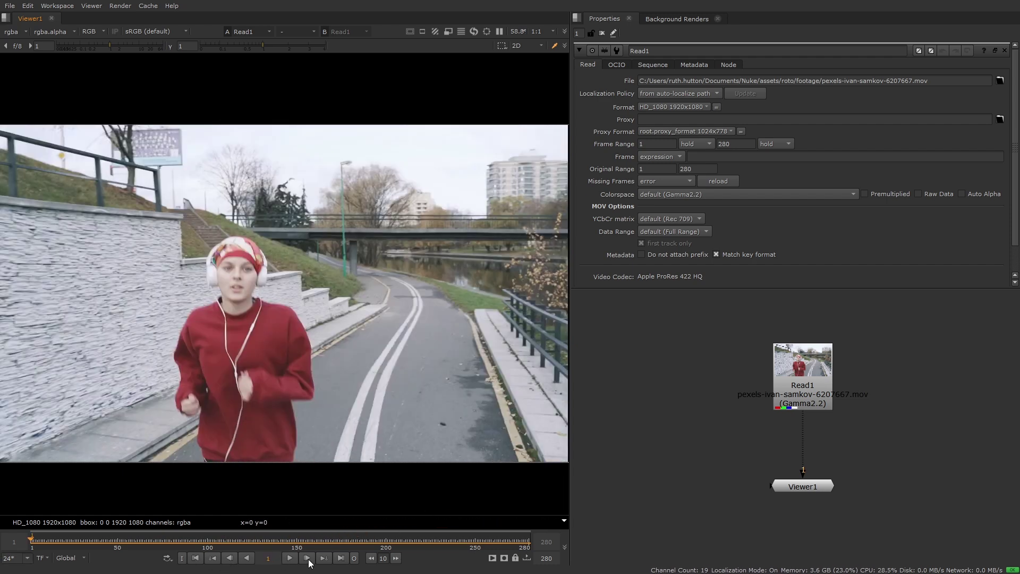
pyautogui.click(308, 558)
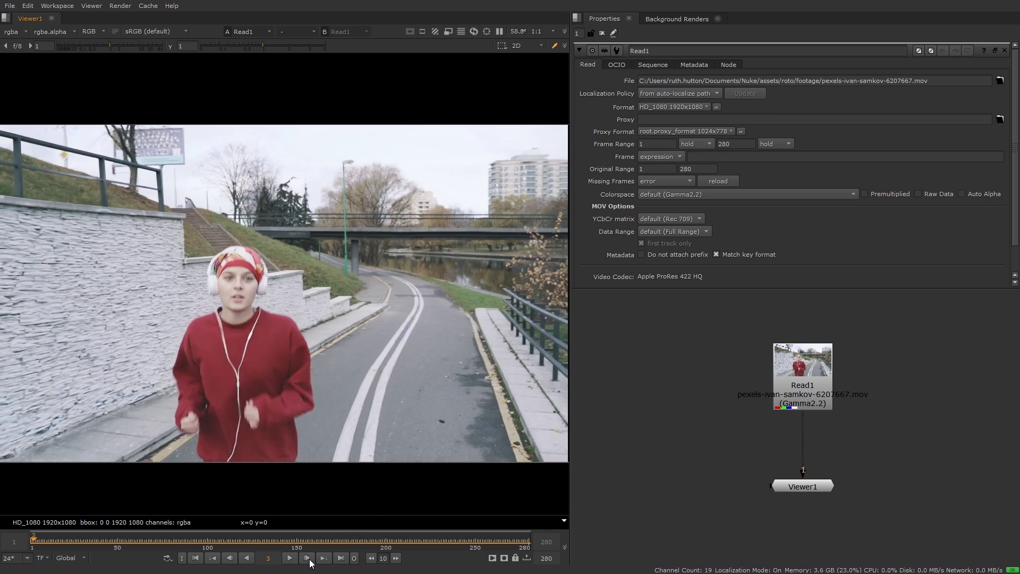
pyautogui.click(308, 558)
pyautogui.click(308, 558)
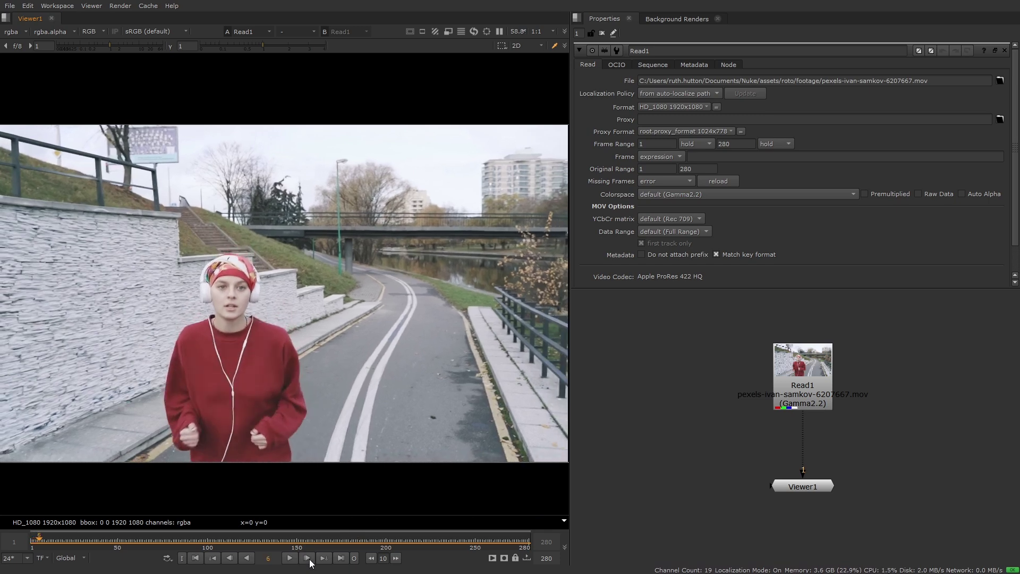
pyautogui.click(308, 558)
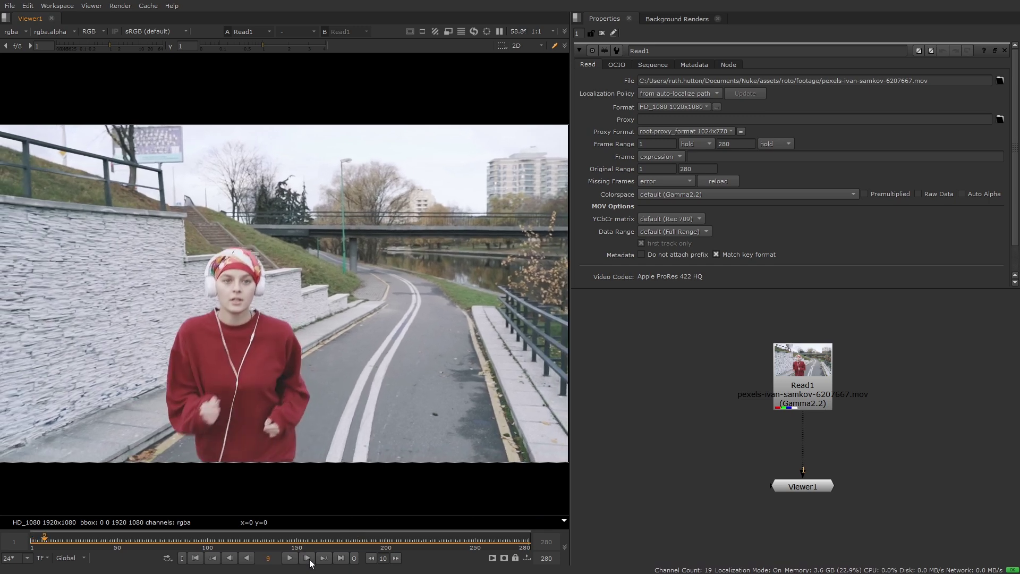
pyautogui.click(197, 558)
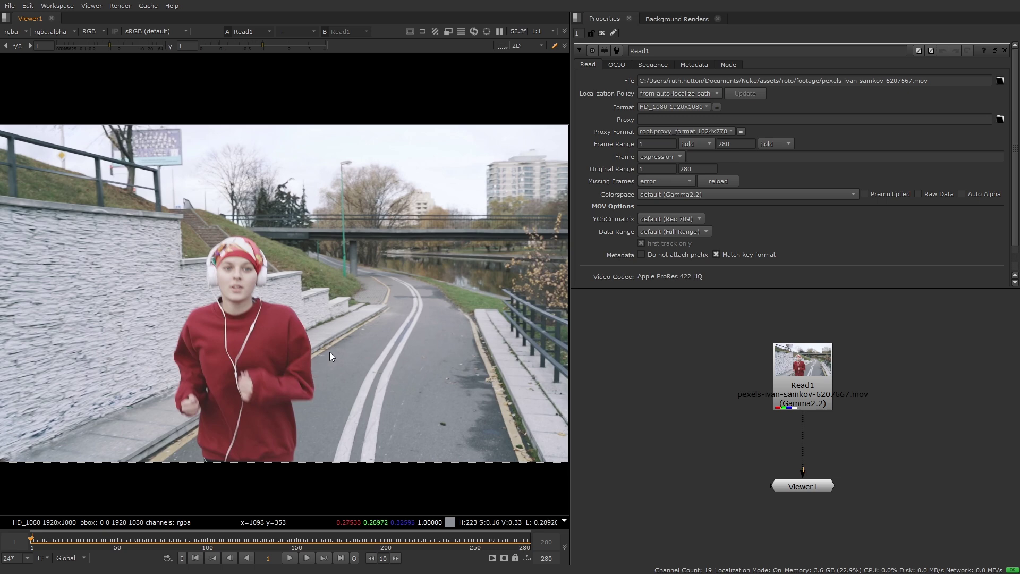
pyautogui.moveTo(52, 539)
pyautogui.mouseDown()
pyautogui.moveTo(135, 539)
pyautogui.moveTo(39, 539)
pyautogui.mouseUp()
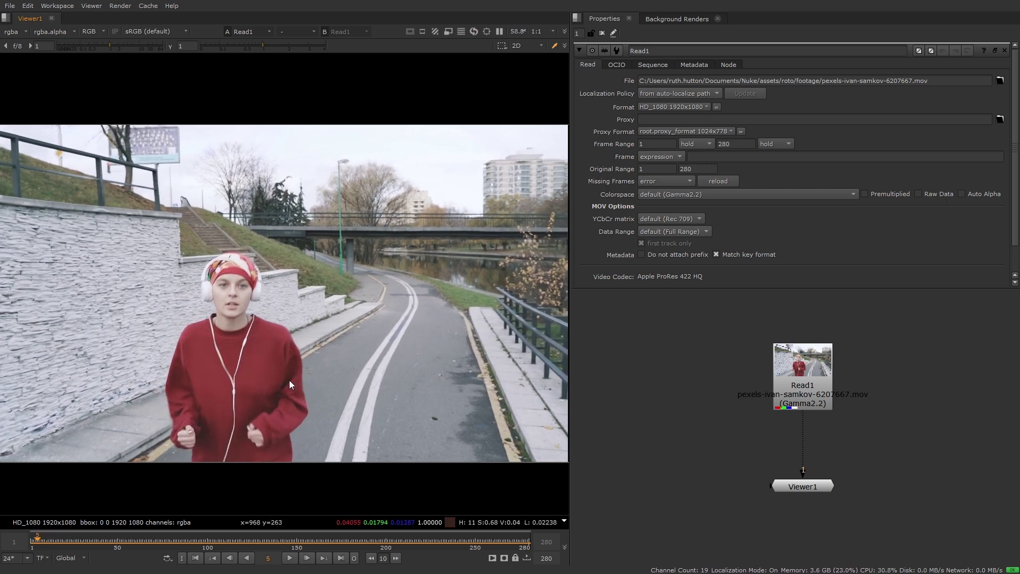
pyautogui.moveTo(38, 541); pyautogui.dragTo(70, 542)
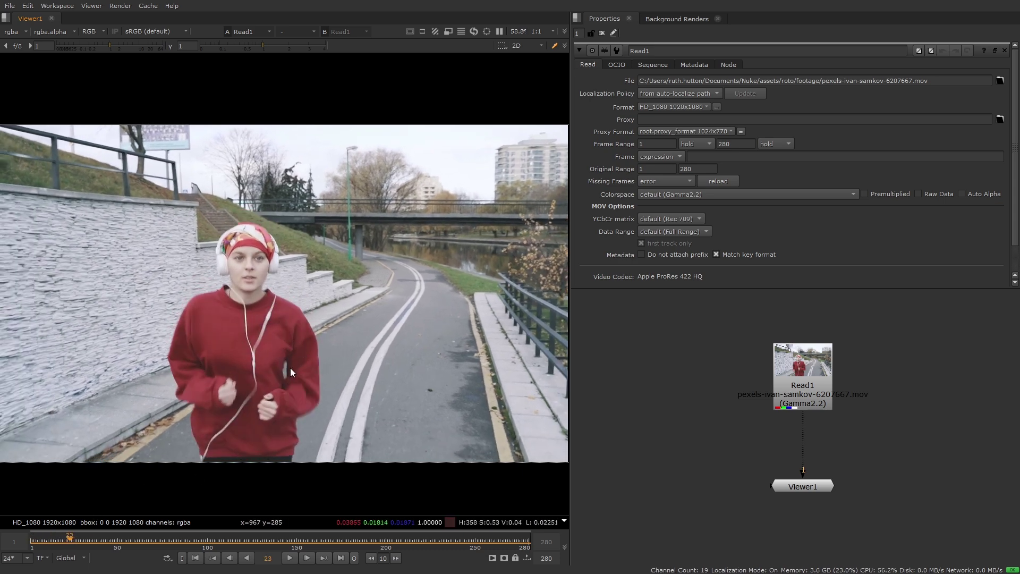
pyautogui.moveTo(70, 541)
pyautogui.mouseDown()
pyautogui.moveTo(216, 529)
pyautogui.moveTo(130, 530)
pyautogui.moveTo(156, 527)
pyautogui.mouseUp()
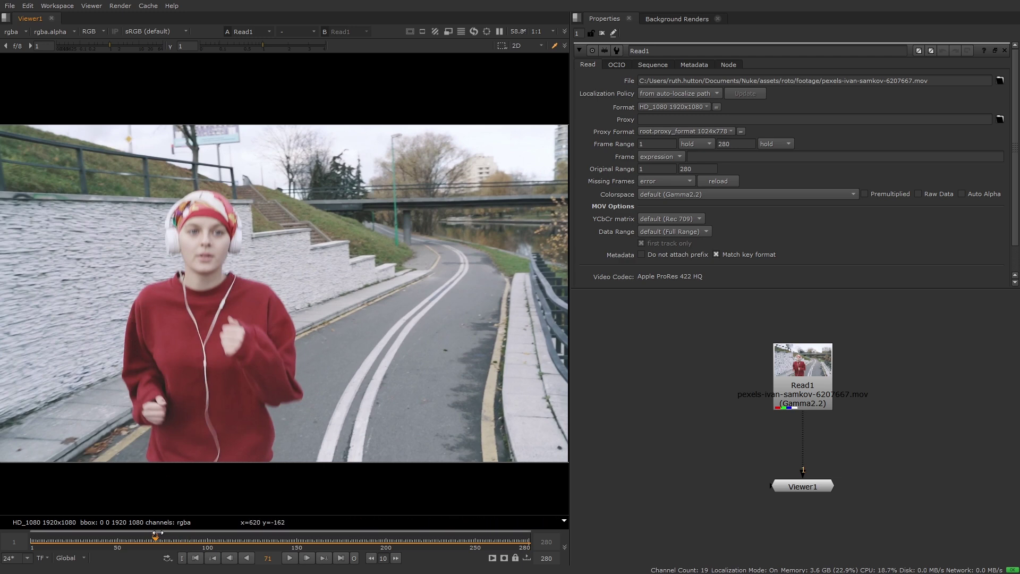
pyautogui.moveTo(157, 538)
pyautogui.mouseDown()
pyautogui.moveTo(227, 533)
pyautogui.moveTo(232, 542)
pyautogui.mouseUp()
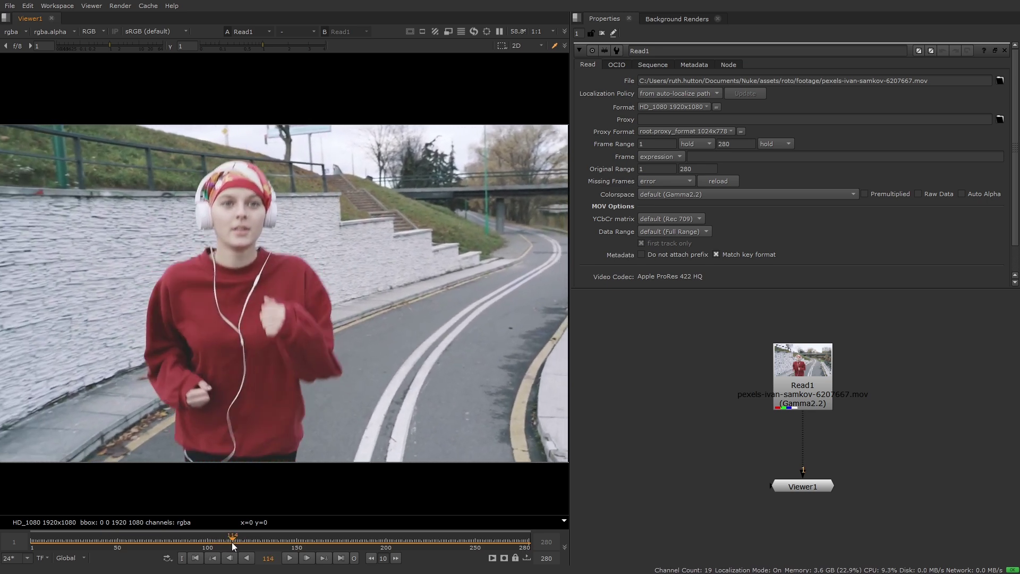
pyautogui.moveTo(232, 542); pyautogui.dragTo(250, 539)
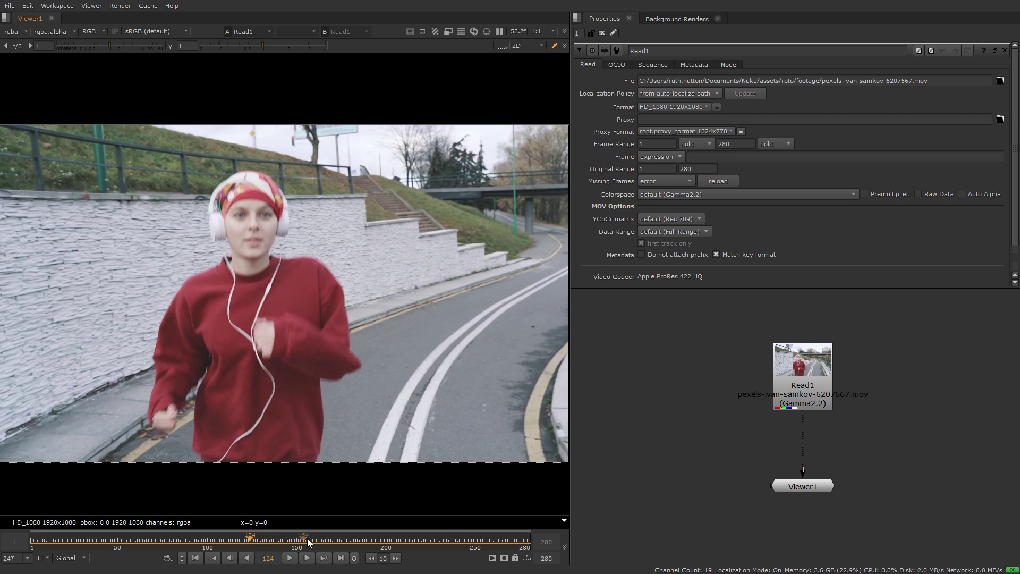
pyautogui.moveTo(307, 538)
pyautogui.mouseDown()
pyautogui.moveTo(376, 542)
pyautogui.moveTo(247, 538)
pyautogui.mouseUp()
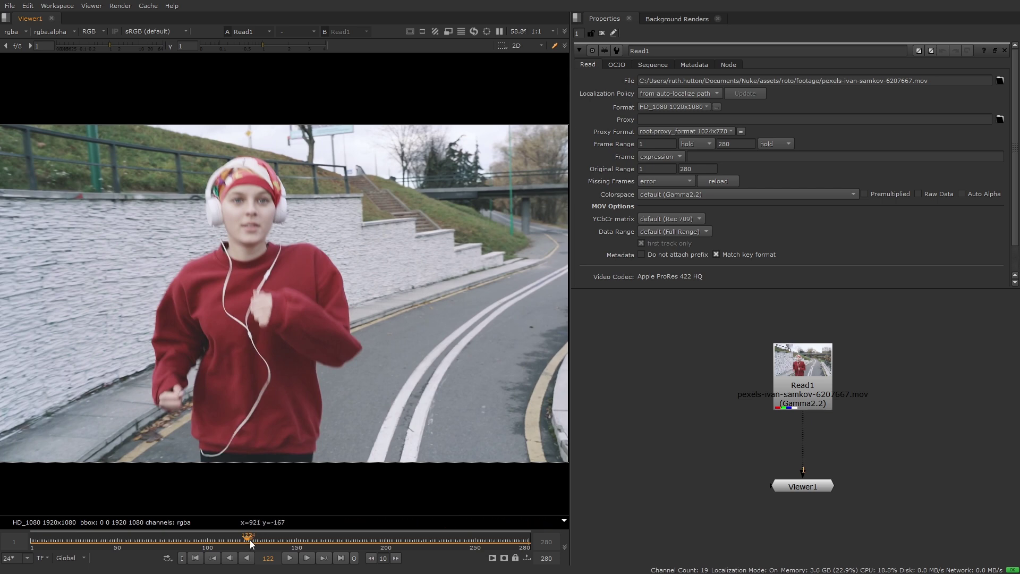
# Scrub the runner footage ahead to around frames 192 and 218, then return to frame 1
pyautogui.moveTo(250, 540); pyautogui.dragTo(264, 540)
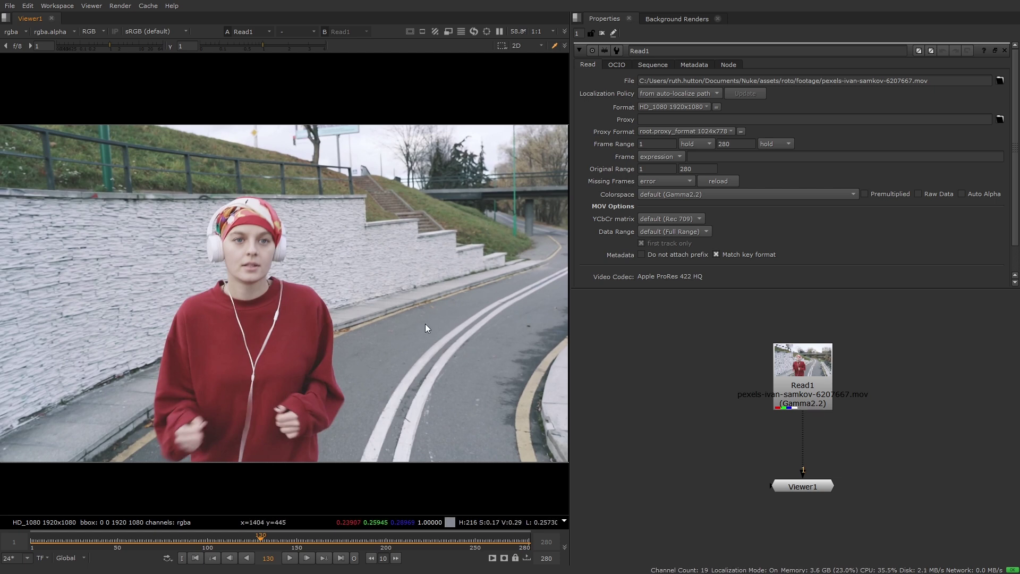
pyautogui.moveTo(263, 539); pyautogui.dragTo(381, 529)
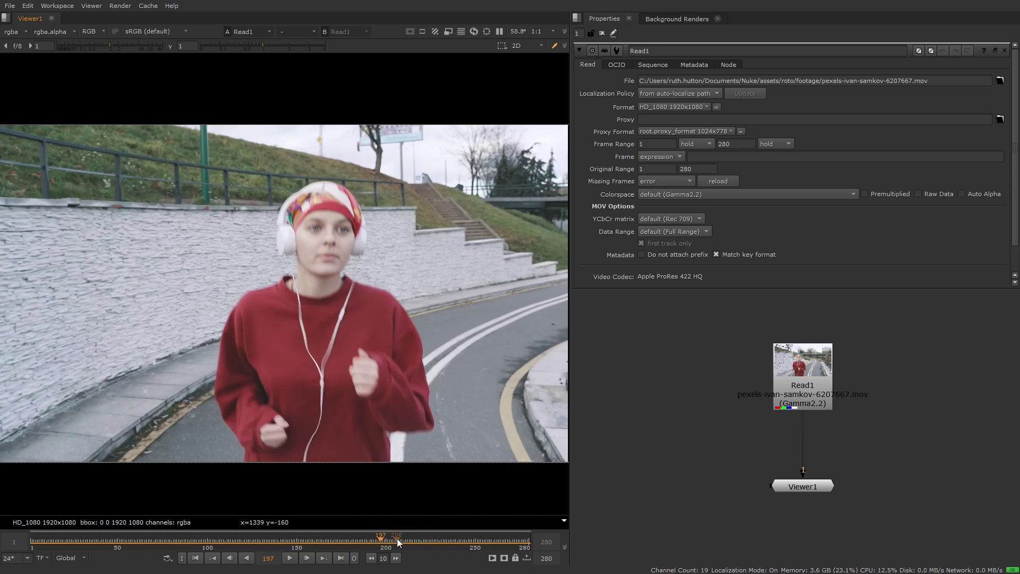
pyautogui.moveTo(398, 539)
pyautogui.mouseDown()
pyautogui.moveTo(508, 536)
pyautogui.moveTo(465, 537)
pyautogui.mouseUp()
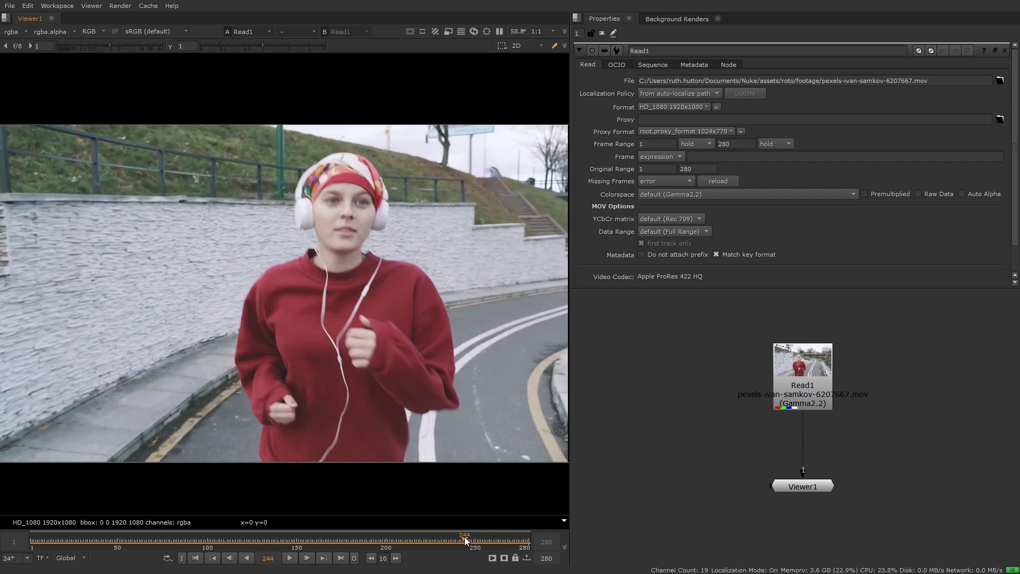
pyautogui.click(195, 559)
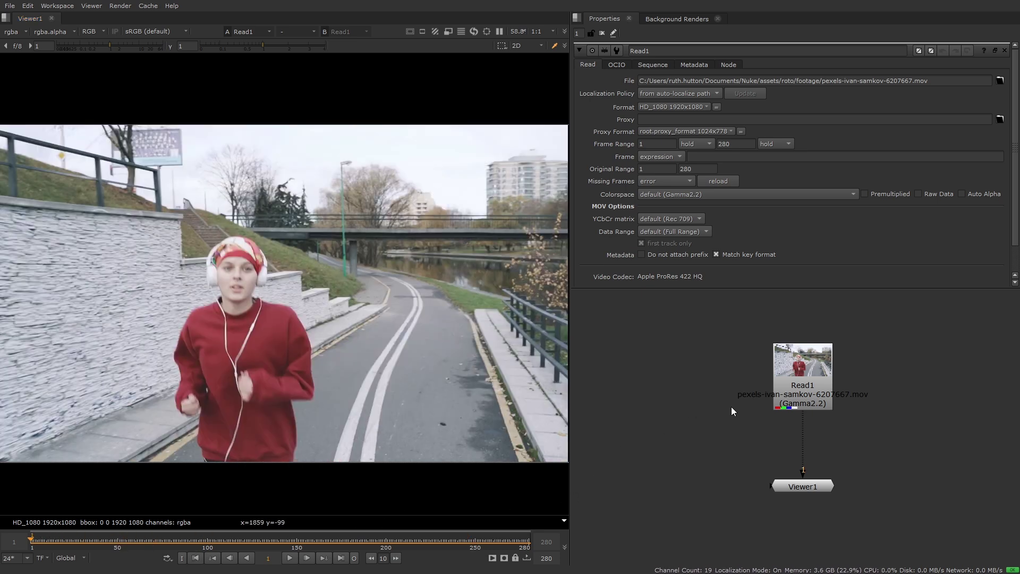
# Raise Read1 and connect a FrameHold1 holding frame 11 to it
pyautogui.moveTo(816, 396); pyautogui.dragTo(817, 360)
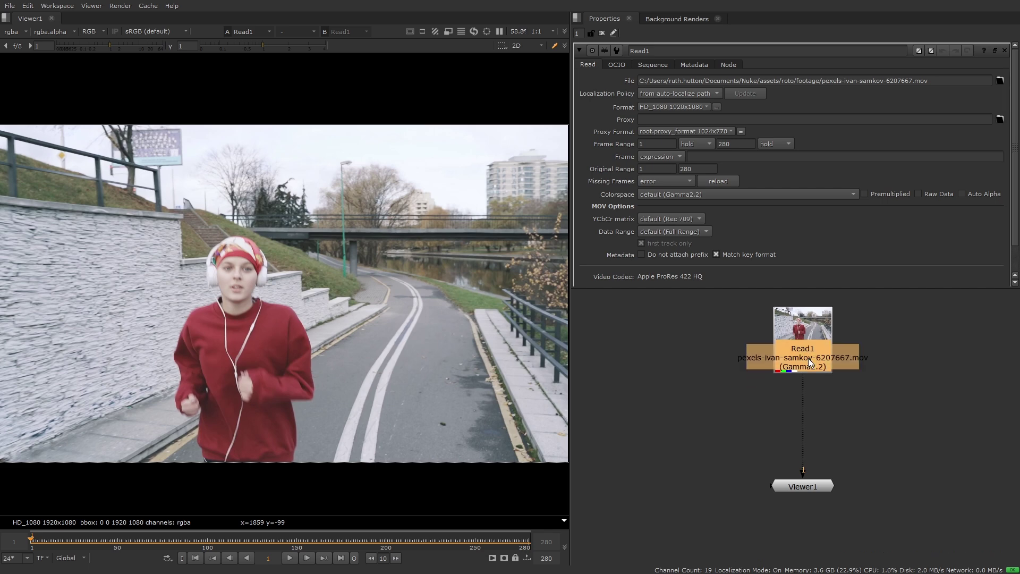
pyautogui.click(763, 401)
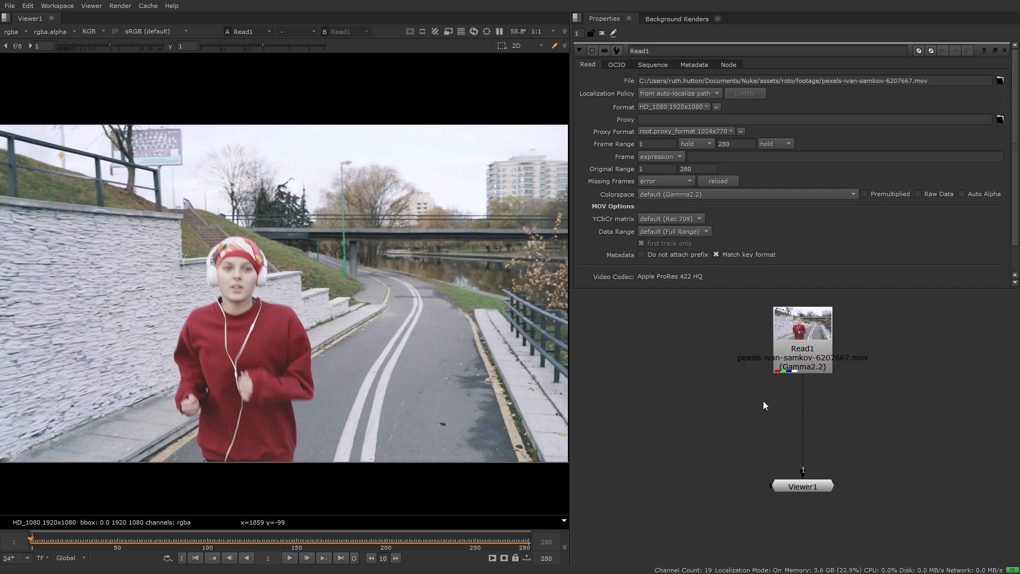
pyautogui.press('Tab')
pyautogui.write('fram')
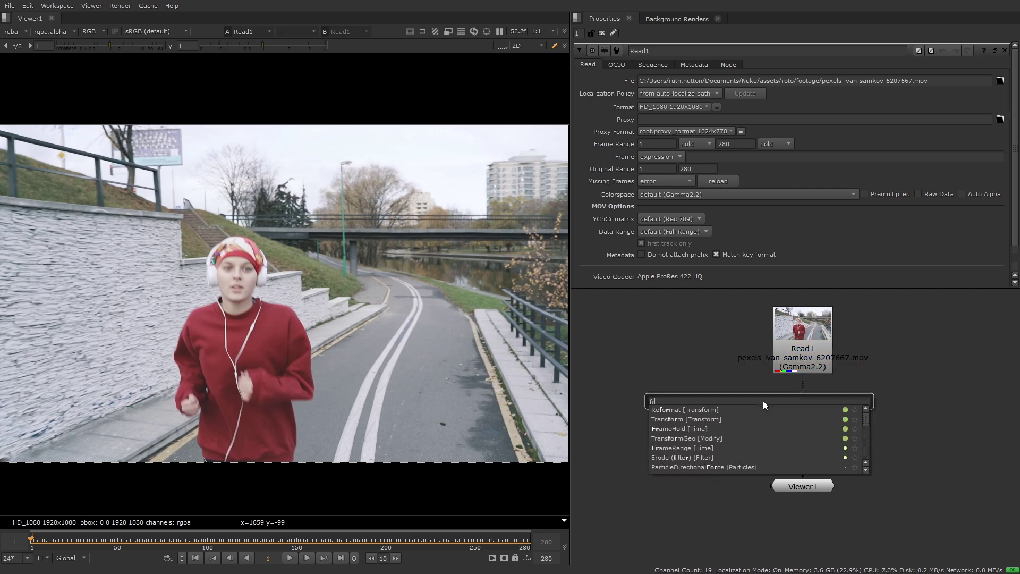
pyautogui.press('Down')
pyautogui.press('Return')
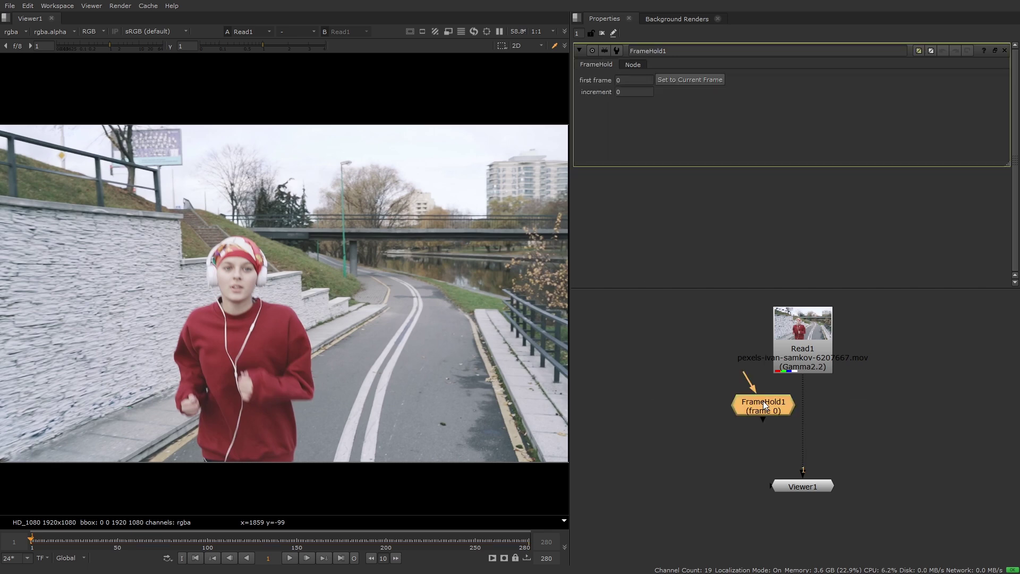
pyautogui.doubleClick(630, 80)
pyautogui.write('11')
pyautogui.press('Return')
pyautogui.moveTo(743, 375); pyautogui.dragTo(770, 364)
pyautogui.moveTo(774, 404); pyautogui.dragTo(695, 417)
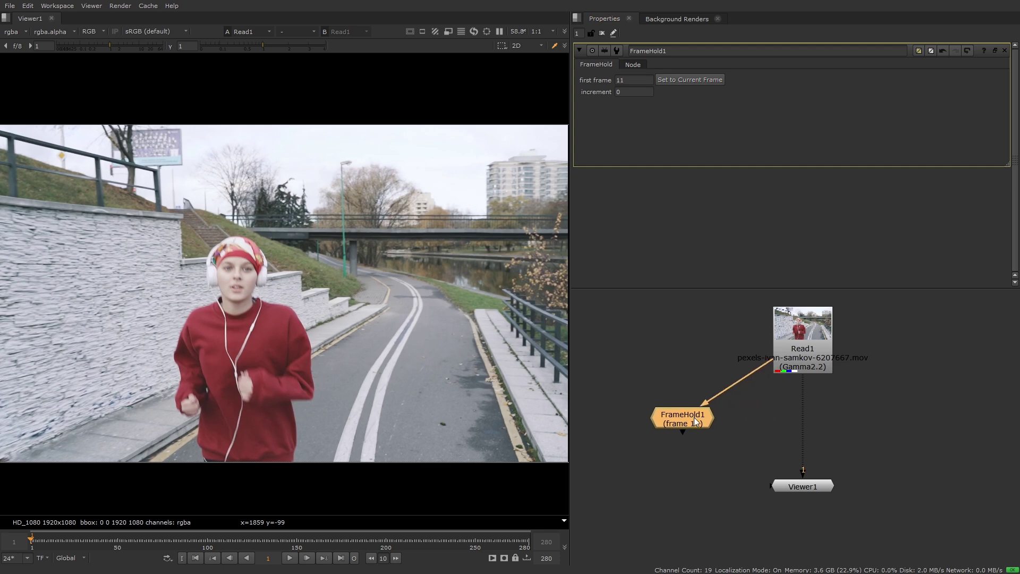
# Add FrameHold2 and FrameHold3 holding frames 96 and 124 beside FrameHold1
pyautogui.press('Tab')
pyautogui.press('Return')
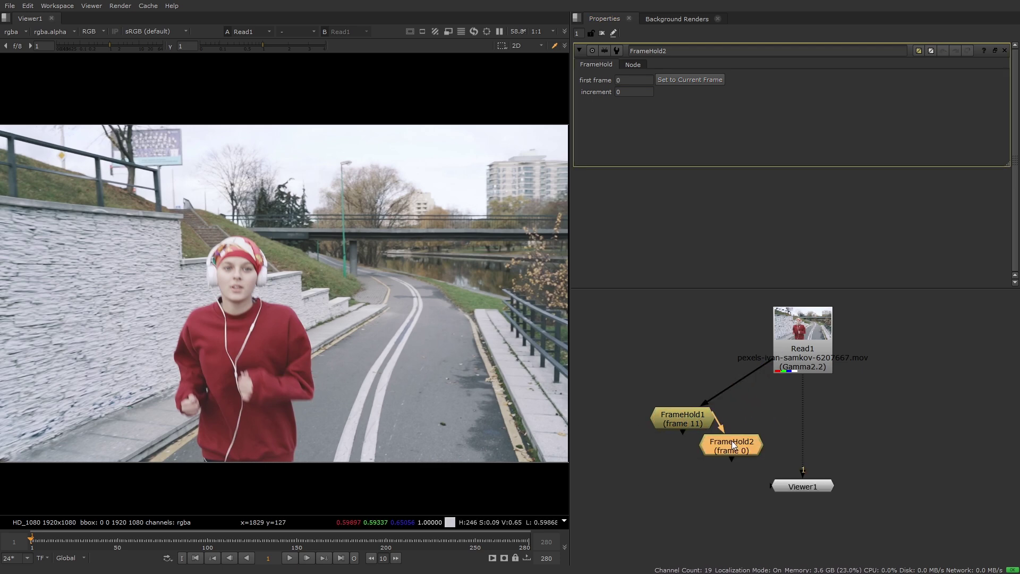
pyautogui.write('96')
pyautogui.press('Return')
pyautogui.moveTo(732, 445); pyautogui.dragTo(754, 421)
pyautogui.press('Tab')
pyautogui.press('Return')
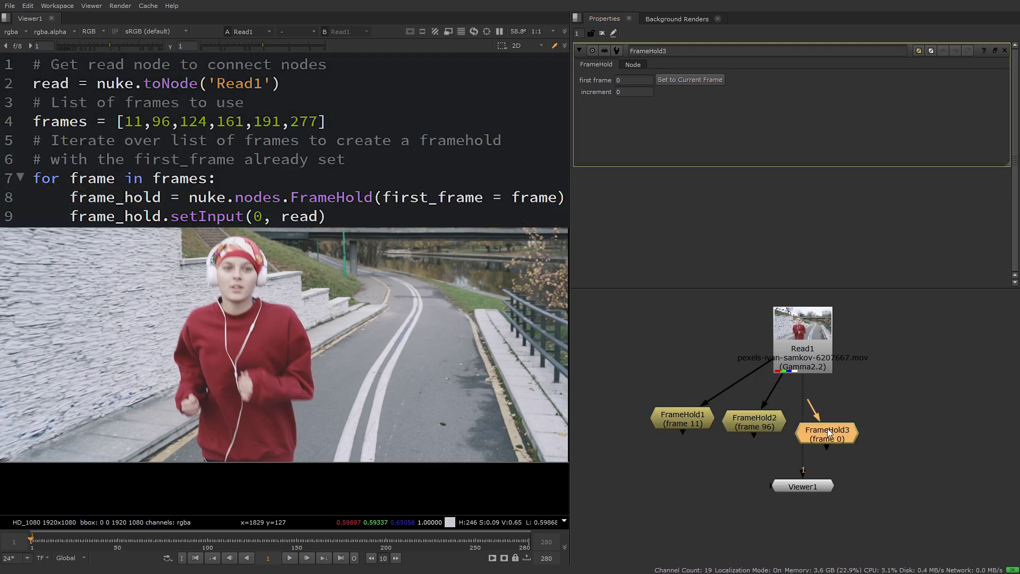
pyautogui.moveTo(827, 428); pyautogui.dragTo(865, 418)
pyautogui.write('124')
pyautogui.press('Return')
# Add FrameHolds holding frames 161, 191 and 277, and tidy all six into a row
pyautogui.press('Tab')
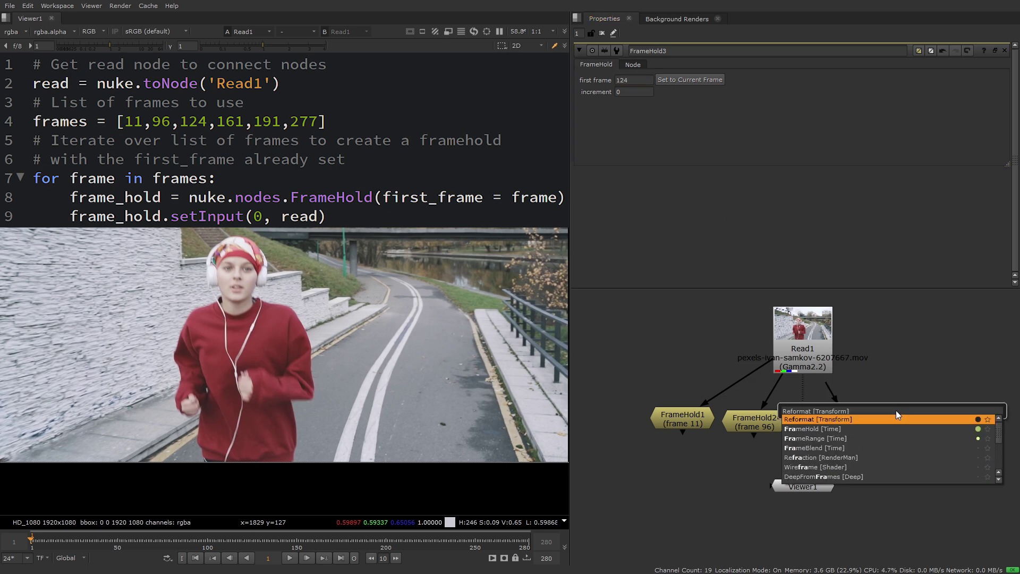
pyautogui.press('Return')
pyautogui.write('161')
pyautogui.press('Return')
pyautogui.press('Tab')
pyautogui.press('Return')
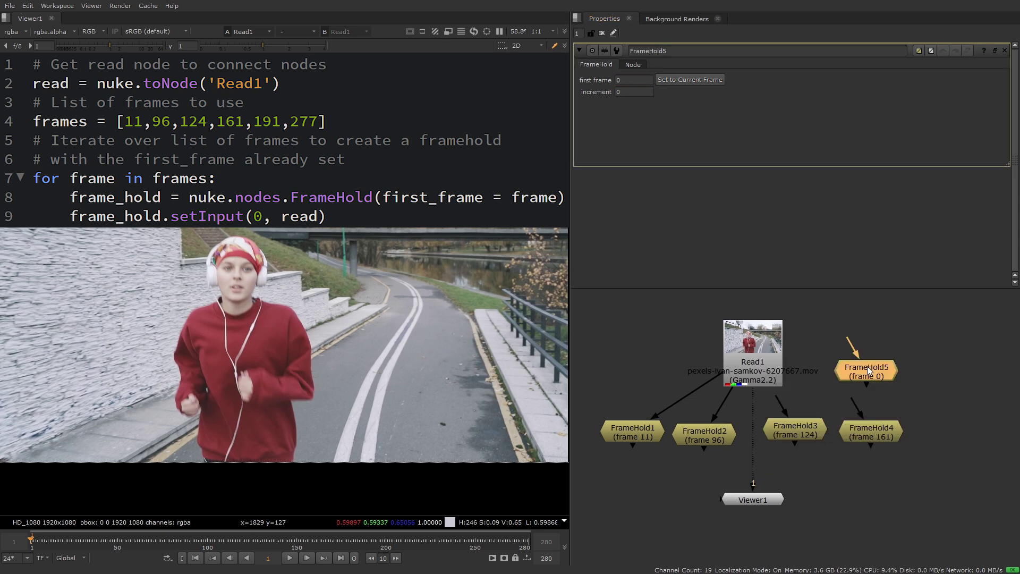
pyautogui.write('191')
pyautogui.press('Return')
pyautogui.moveTo(868, 366); pyautogui.dragTo(935, 408)
pyautogui.press('Tab')
pyautogui.write('f')
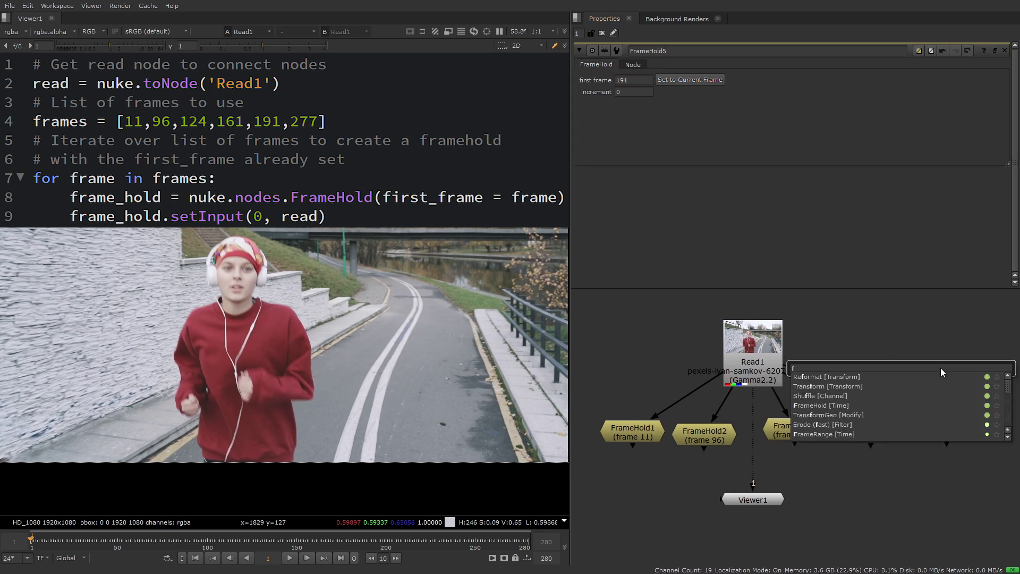
pyautogui.press('Return')
pyautogui.write('277')
pyautogui.press('Return')
pyautogui.moveTo(933, 373); pyautogui.dragTo(947, 431)
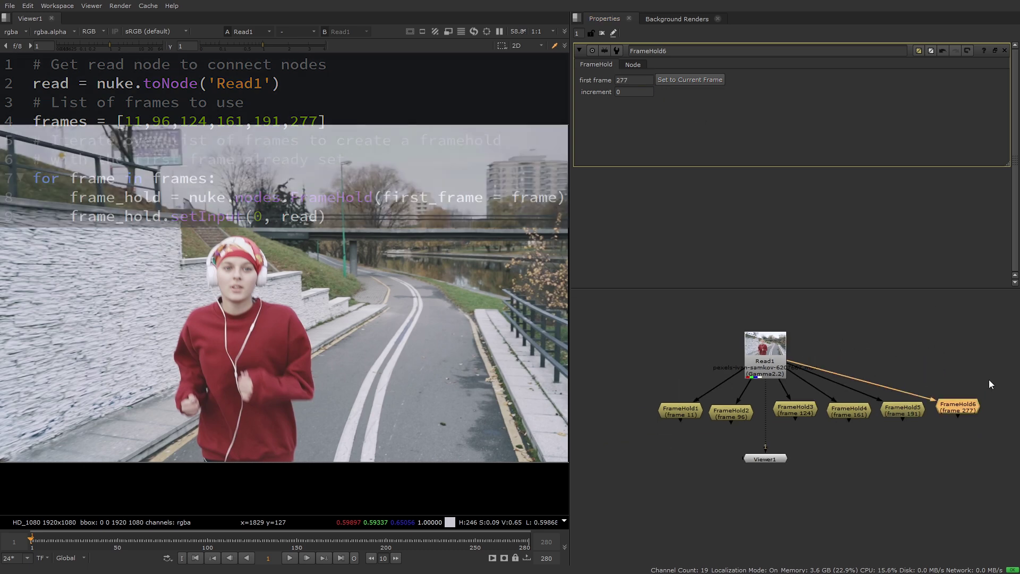
pyautogui.press('l')
# Insert a FrameRange under Read1 with its last frame set to 1
pyautogui.click(891, 342)
pyautogui.moveTo(765, 351); pyautogui.dragTo(765, 323)
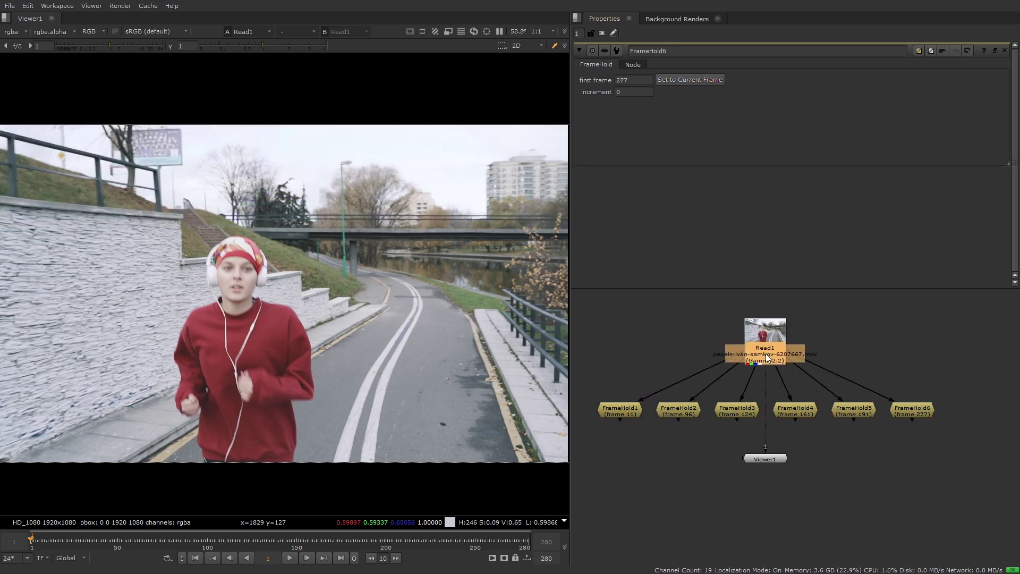
pyautogui.press('Tab')
pyautogui.write('fram')
pyautogui.press('Down')
pyautogui.press('Return')
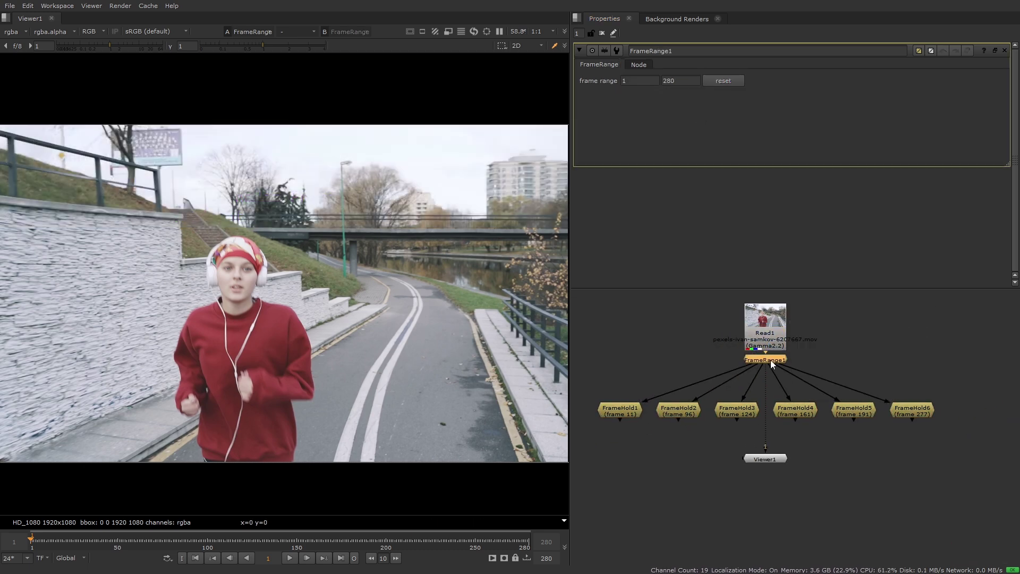
pyautogui.click(682, 81)
pyautogui.write('1')
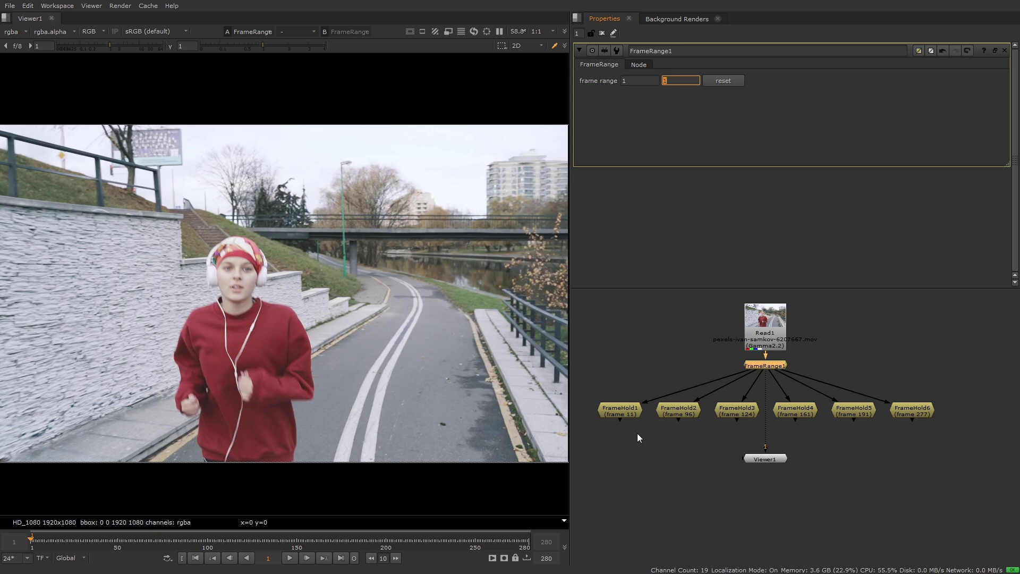
pyautogui.moveTo(766, 460); pyautogui.dragTo(766, 515)
# View each FrameHold's held frame in Viewer1, finishing on FrameHold6
pyautogui.click(620, 411)
pyautogui.press('1')
pyautogui.click(678, 410)
pyautogui.press('1')
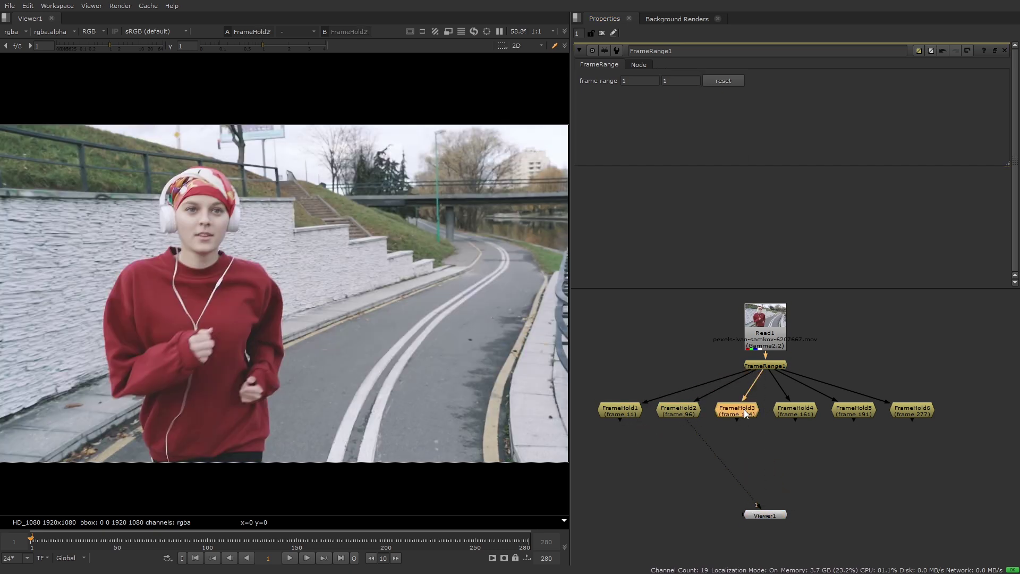
pyautogui.click(737, 410)
pyautogui.press('1')
pyautogui.click(912, 411)
pyautogui.press('1')
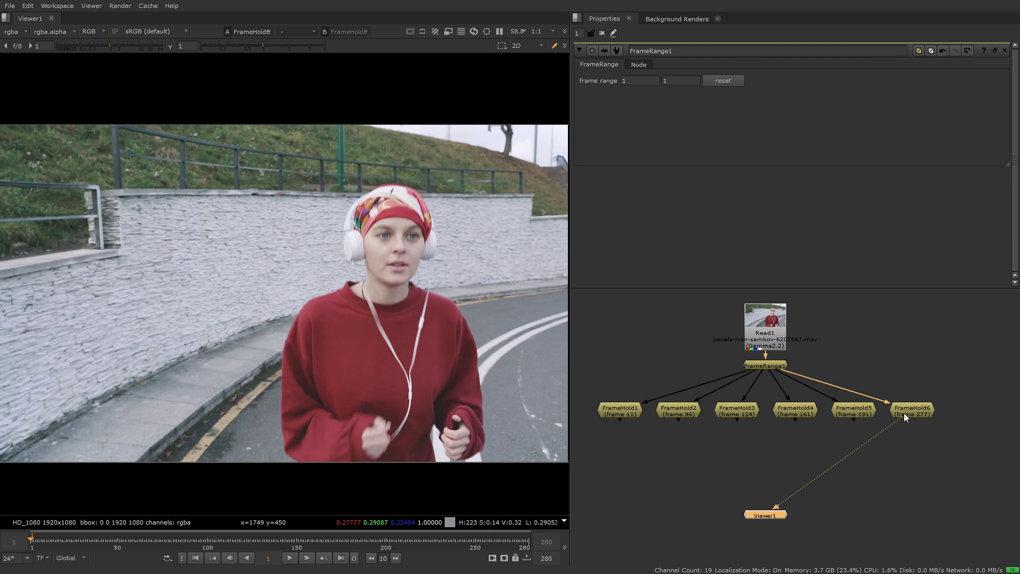
pyautogui.click(659, 458)
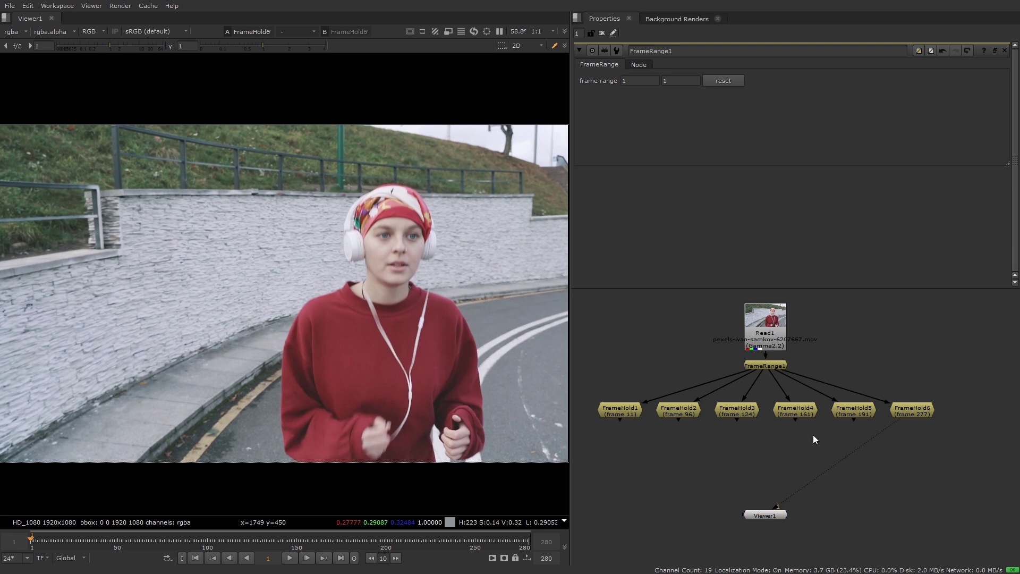
# Create AppendClip1 and connect FrameHold1 through FrameHold6 as its inputs 1 to 6
pyautogui.press('Tab')
pyautogui.write('appe')
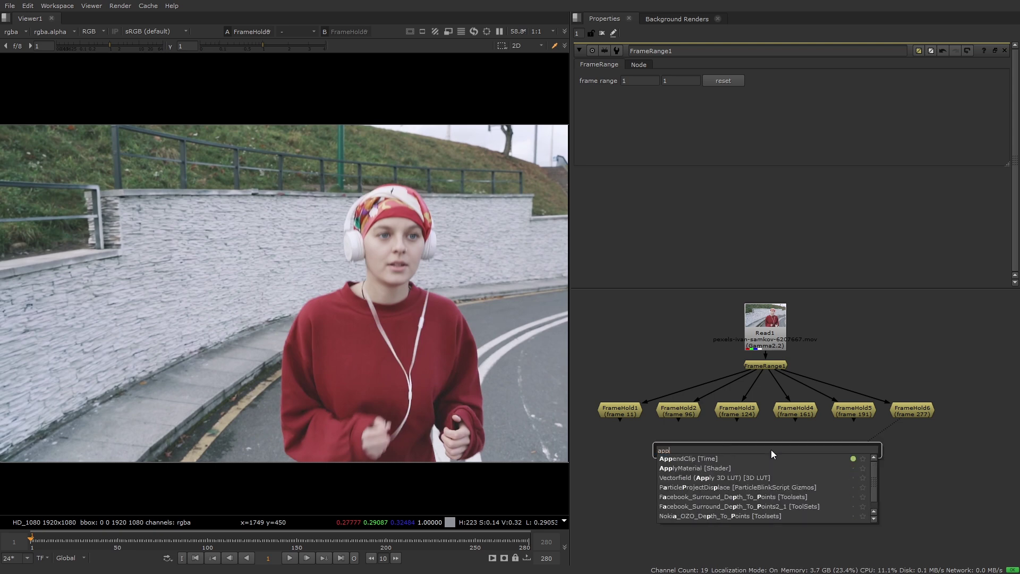
pyautogui.press('Return')
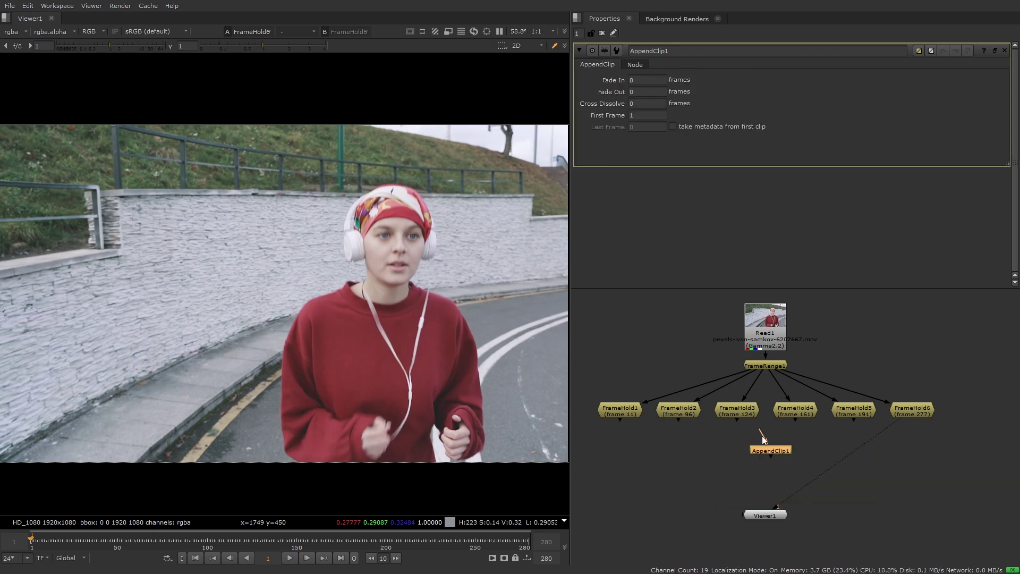
pyautogui.moveTo(752, 443); pyautogui.dragTo(620, 413)
pyautogui.moveTo(743, 445)
pyautogui.mouseDown()
pyautogui.moveTo(678, 413)
pyautogui.moveTo(845, 417)
pyautogui.mouseUp()
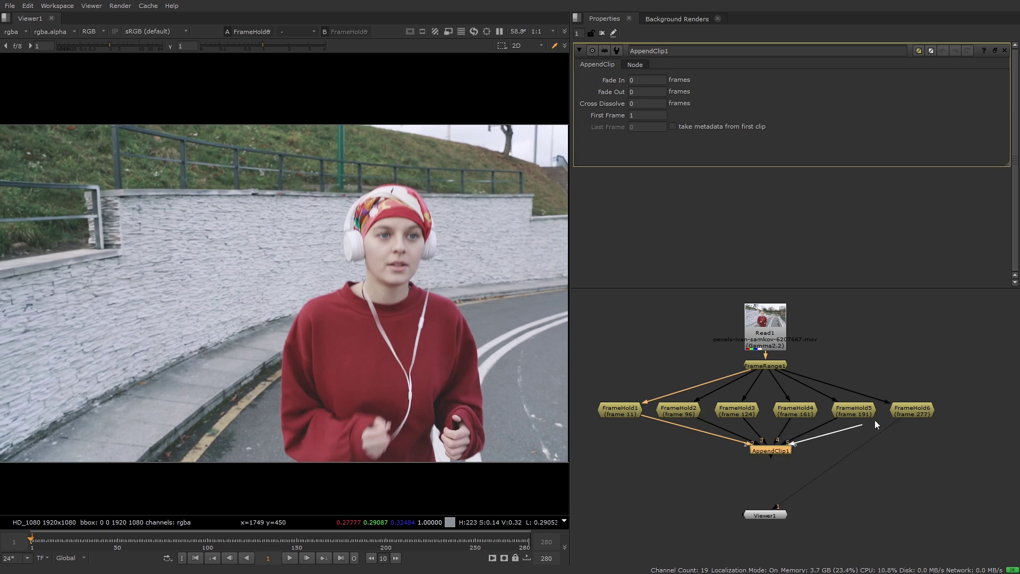
pyautogui.moveTo(785, 440)
pyautogui.mouseDown()
pyautogui.moveTo(909, 415)
pyautogui.moveTo(780, 468)
pyautogui.mouseUp()
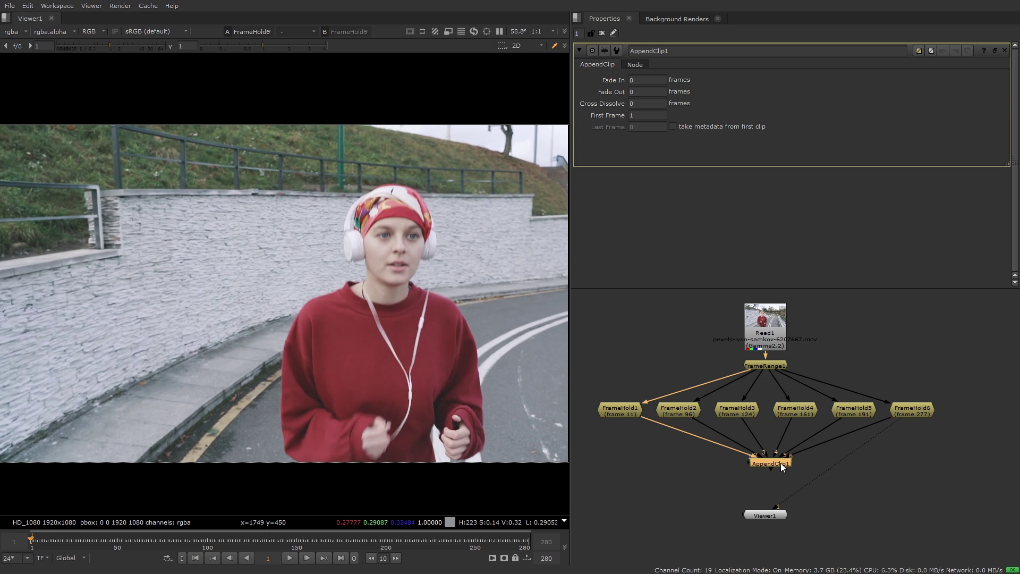
pyautogui.scroll(4, 780, 463)
pyautogui.scroll(3, 777, 458)
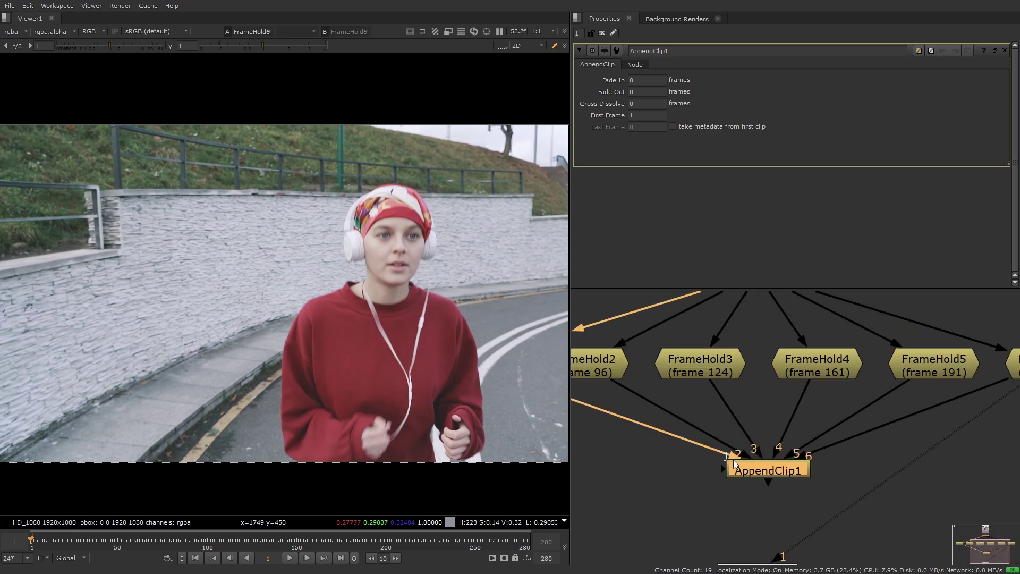
pyautogui.click(708, 475)
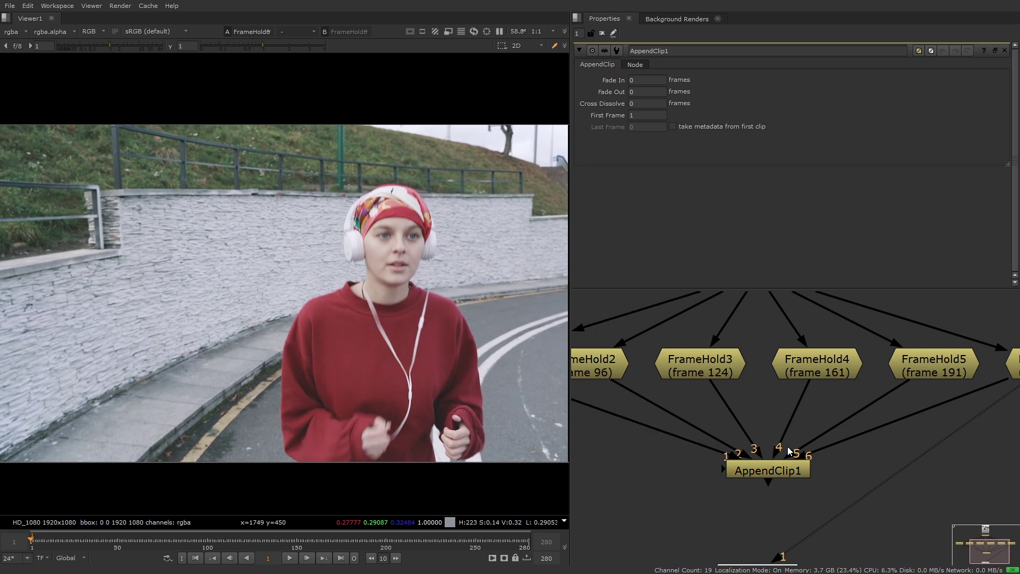
pyautogui.scroll(-3, 820, 490)
pyautogui.scroll(-2, 818, 492)
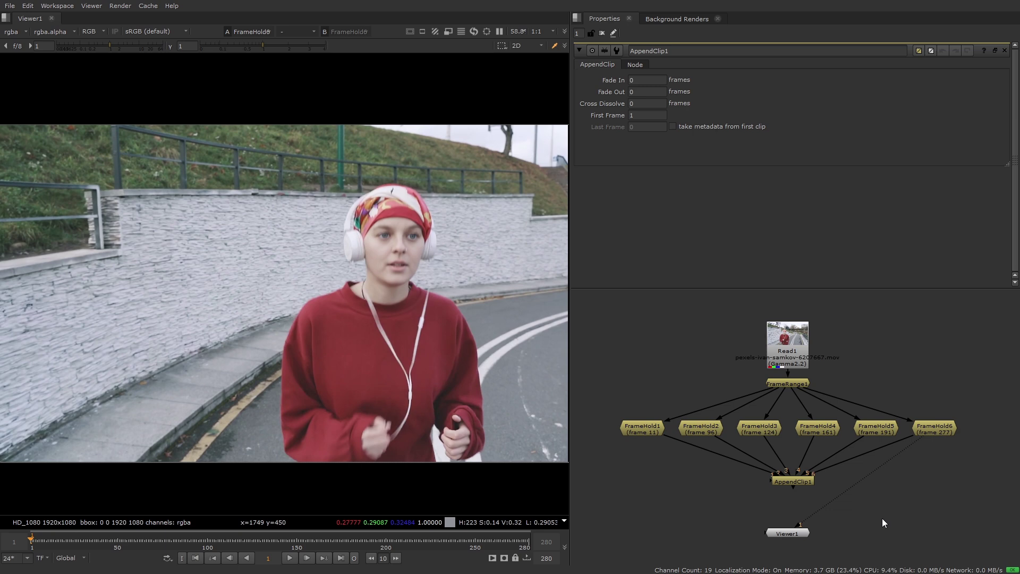
# Connect Viewer1 to AppendClip1 and play back the six-frame held sequence
pyautogui.moveTo(882, 519); pyautogui.dragTo(850, 480, button='middle')
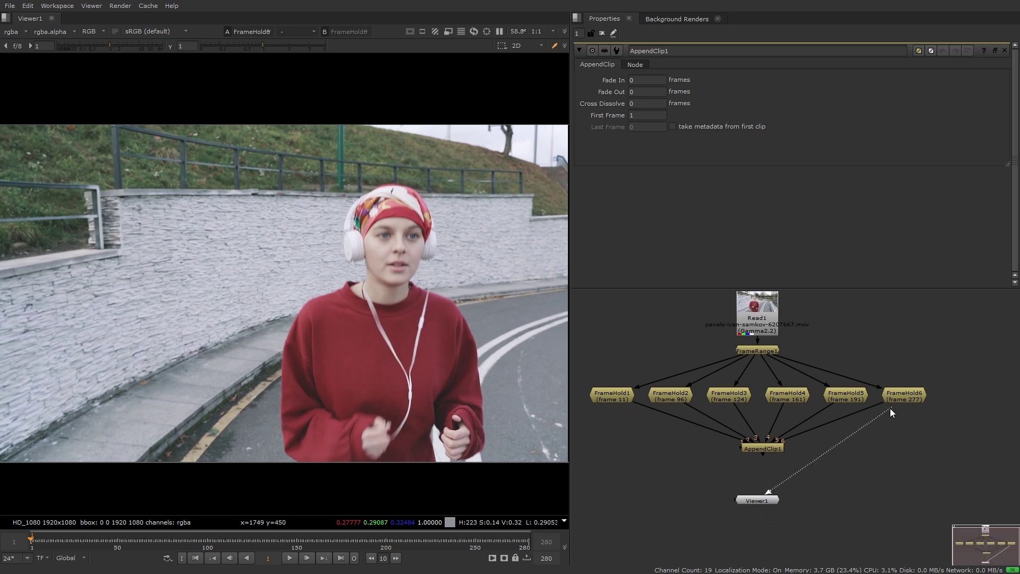
pyautogui.moveTo(892, 406); pyautogui.dragTo(766, 448)
pyautogui.click(769, 500)
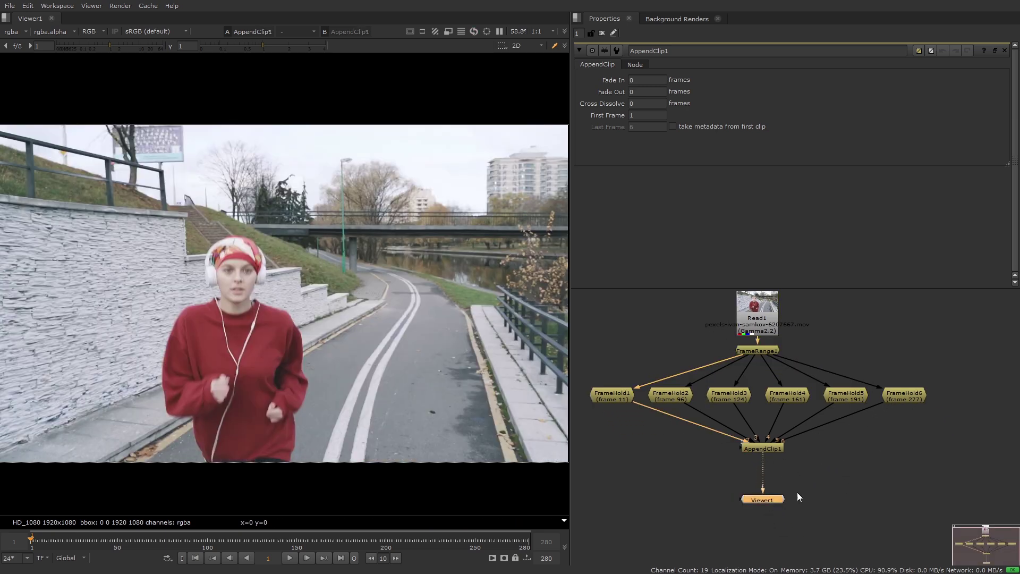
pyautogui.click(832, 479)
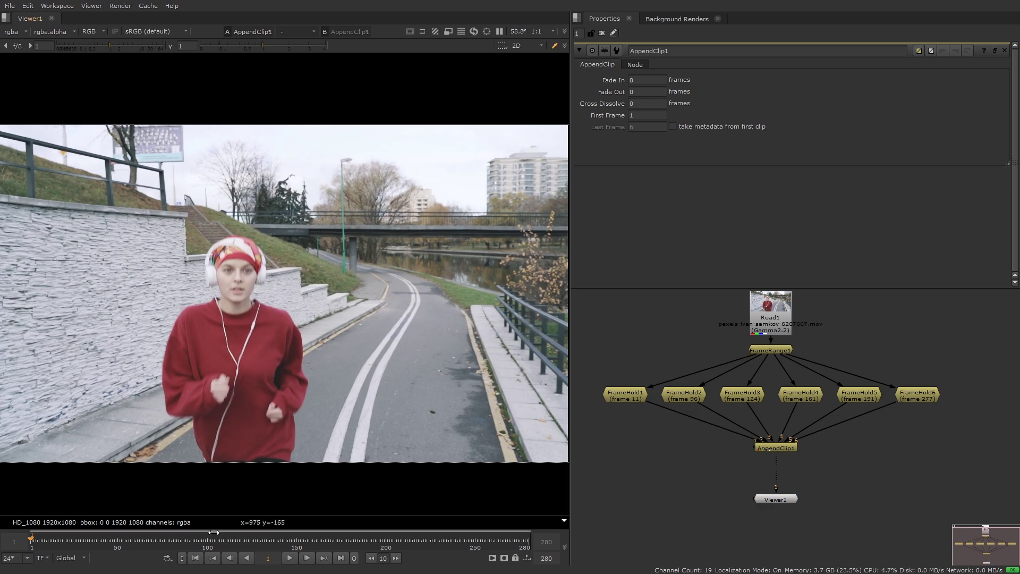
pyautogui.click(300, 560)
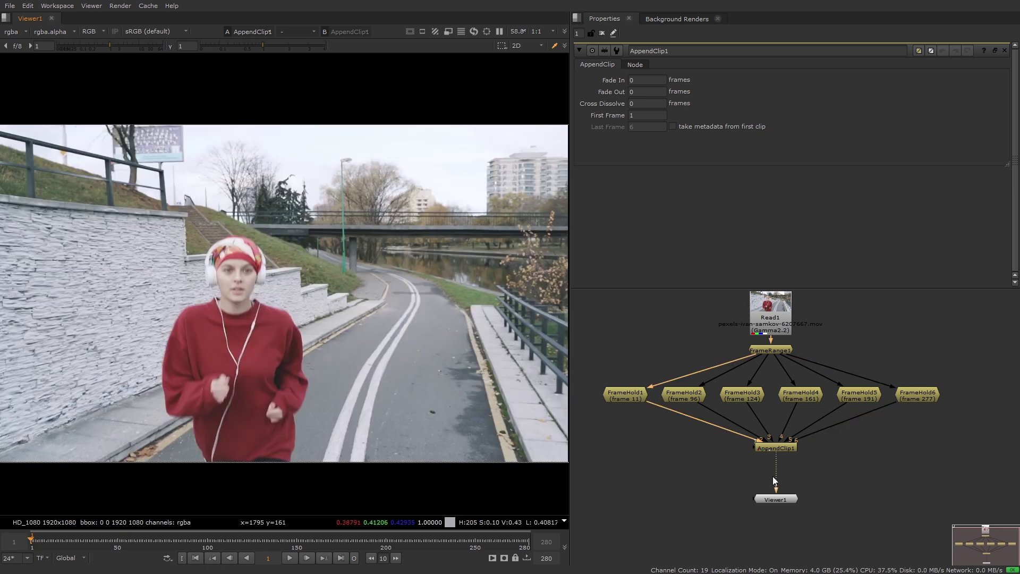
# Insert Shuffle1 under Read1 with rgba.alpha disconnected, checking the A channel before returning to RGB
pyautogui.click(770, 312)
pyautogui.moveTo(770, 311); pyautogui.dragTo(771, 300)
pyautogui.scroll(-2, 832, 390)
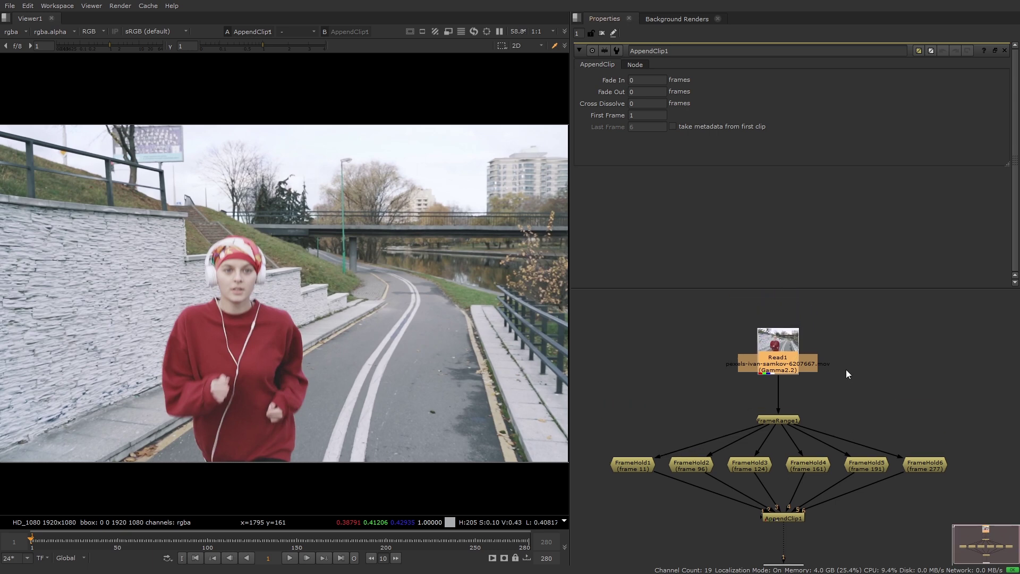
pyautogui.press('Tab')
pyautogui.write('shuff')
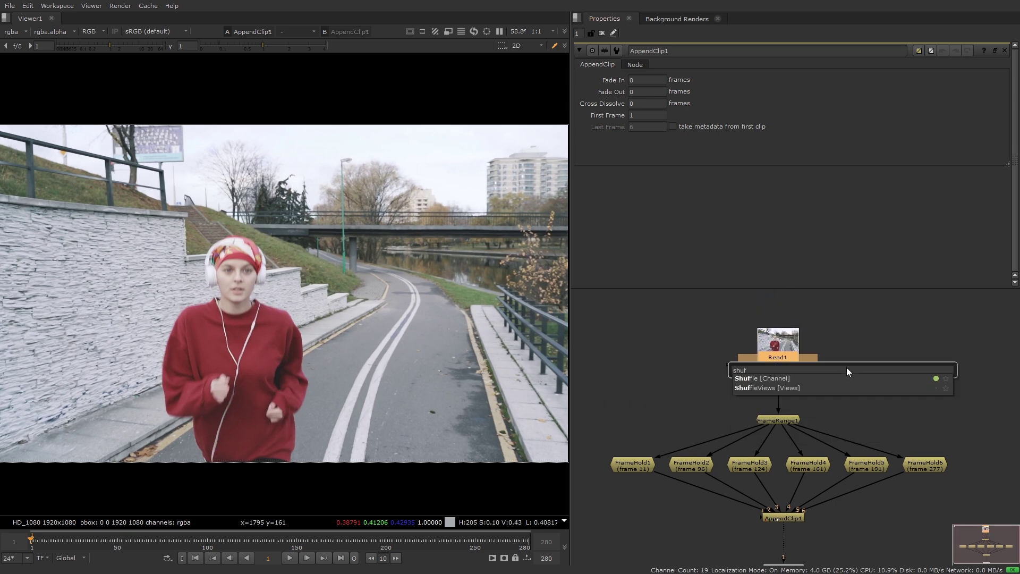
pyautogui.press('Return')
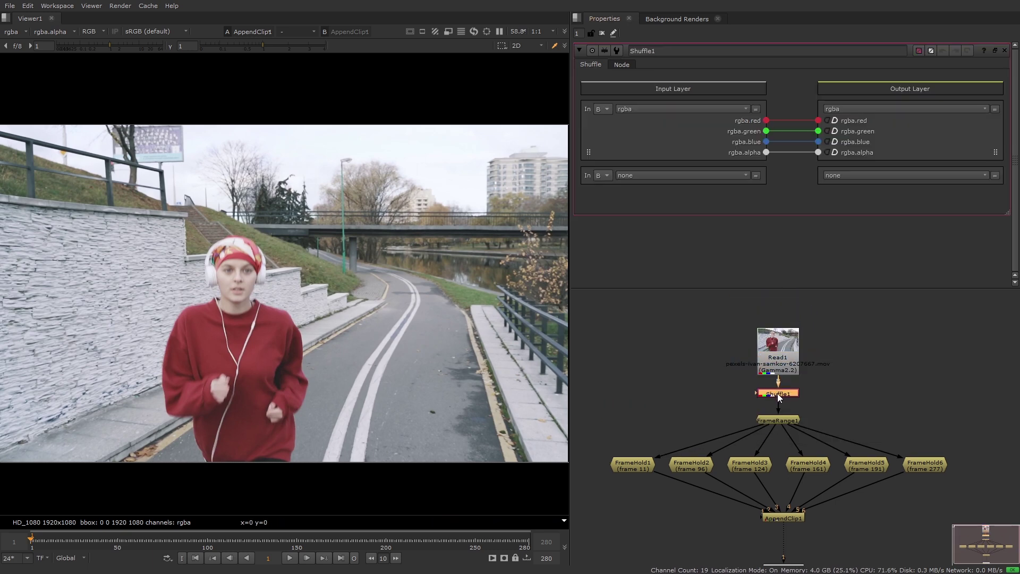
pyautogui.click(830, 153)
pyautogui.press('a')
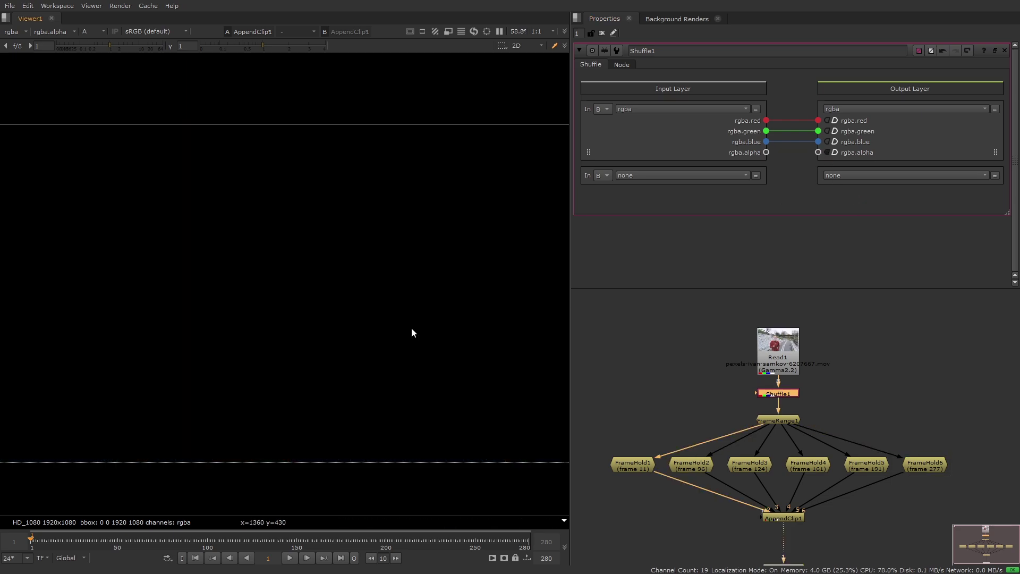
pyautogui.press('a')
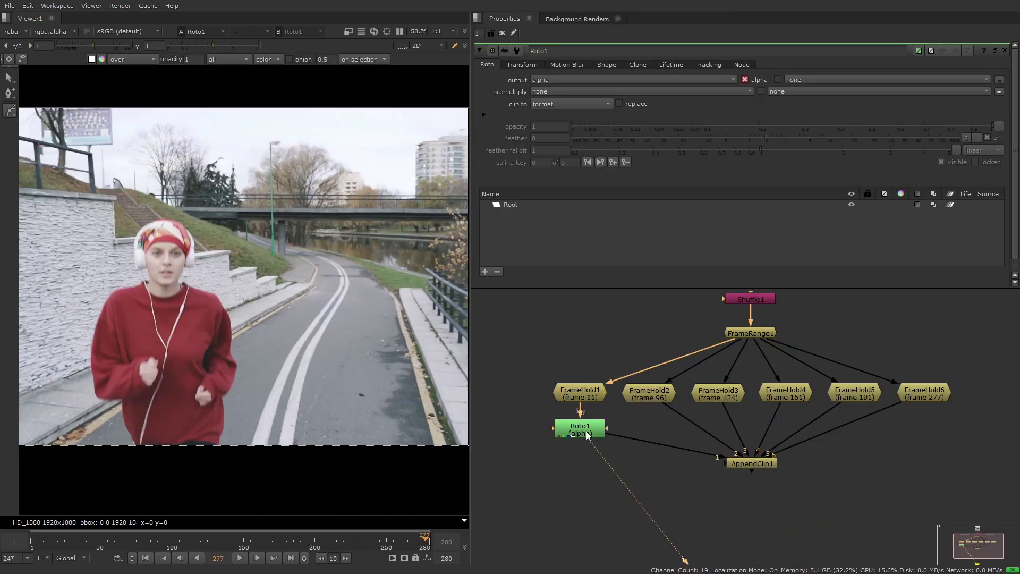
pyautogui.scroll(2, 455, 325)
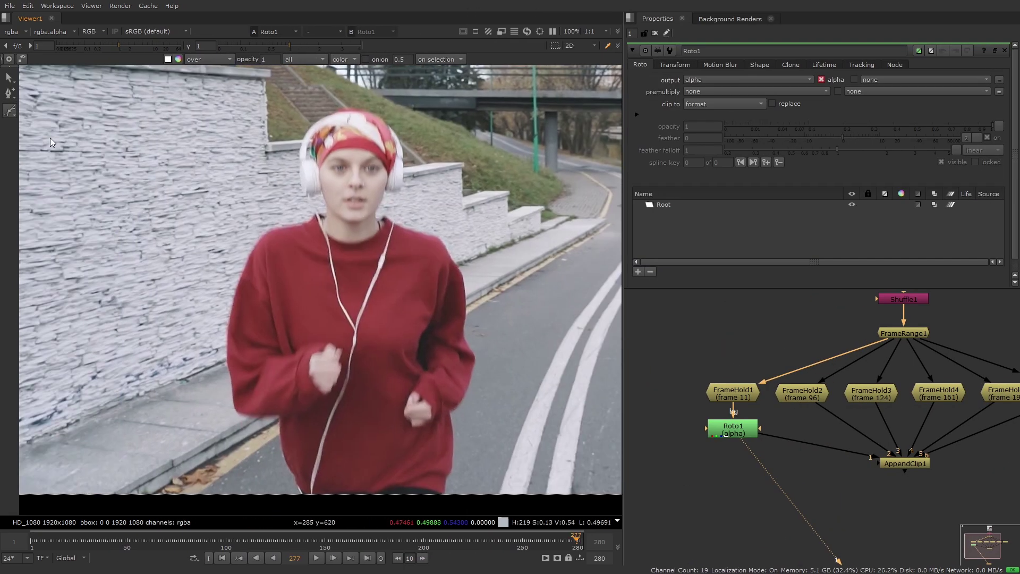
pyautogui.scroll(2, 455, 325)
pyautogui.scroll(2, 455, 325)
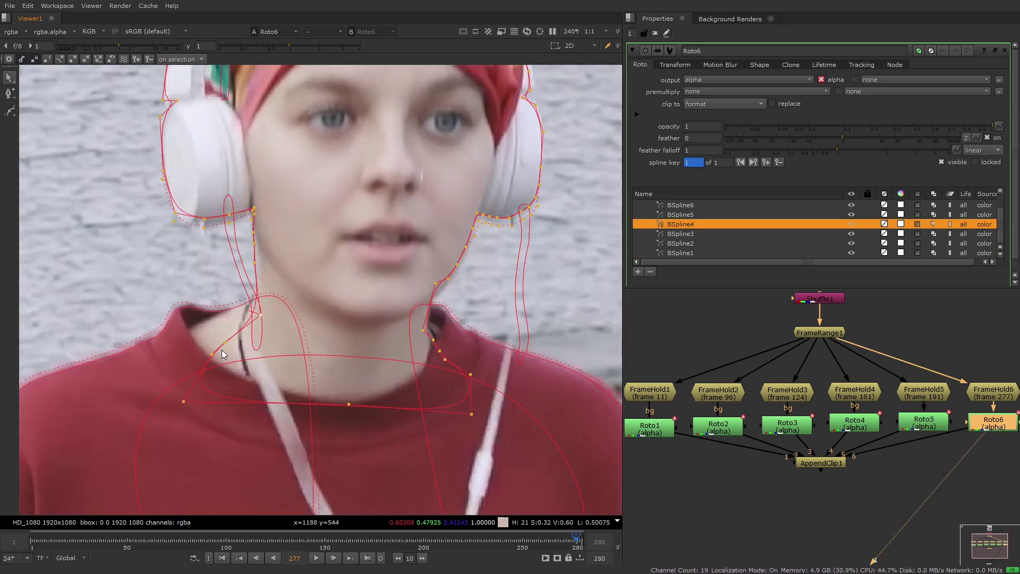
pyautogui.scroll(2, 430, 319)
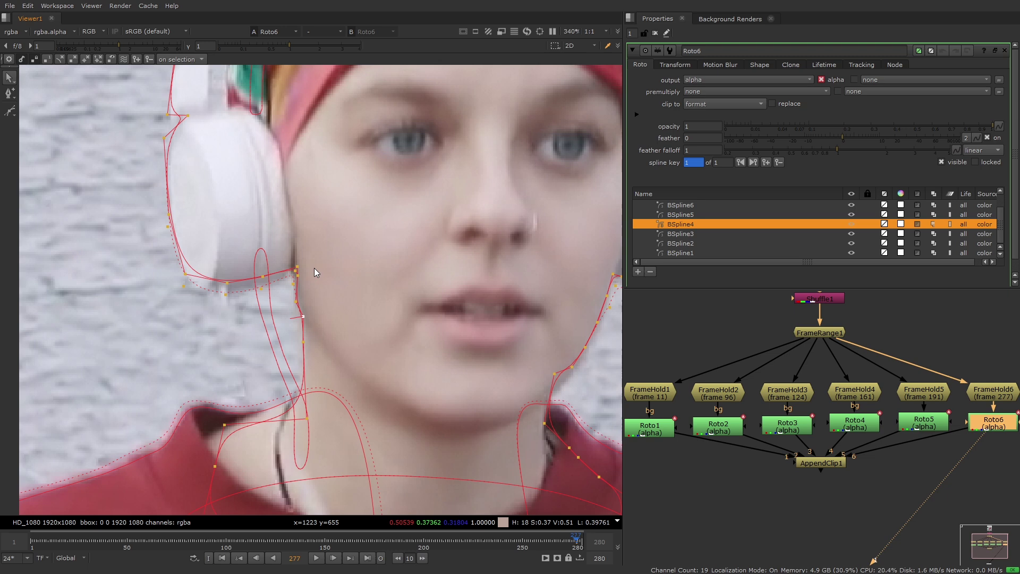
pyautogui.scroll(1, 314, 272)
# Reshape Roto6's mask edge under the headphones and toggle overlays to inspect the matte
pyautogui.moveTo(186, 292); pyautogui.dragTo(226, 310)
pyautogui.click(227, 310)
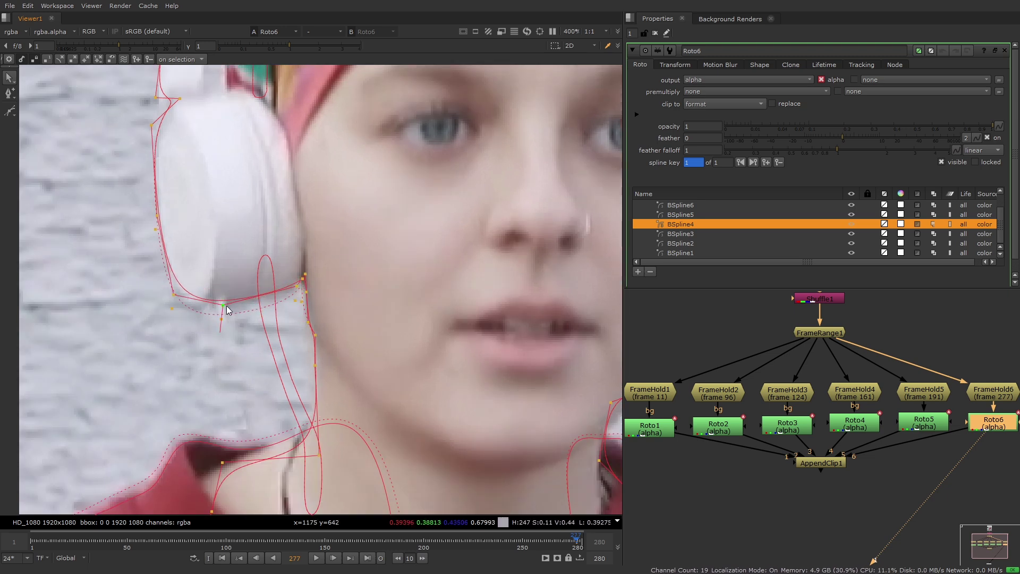
pyautogui.press('Down')
pyautogui.press('Down')
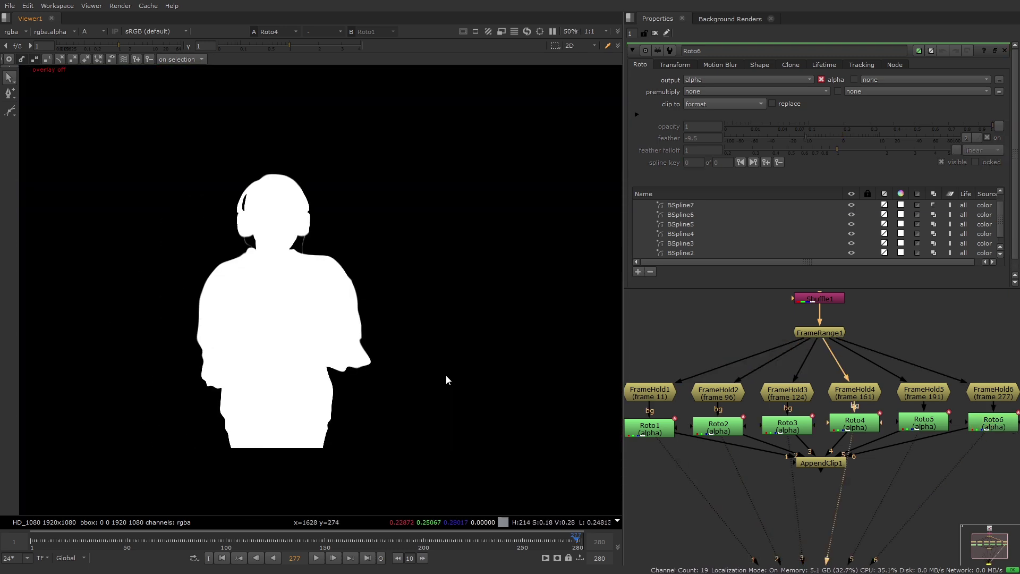
pyautogui.press('Down')
pyautogui.press('Down')
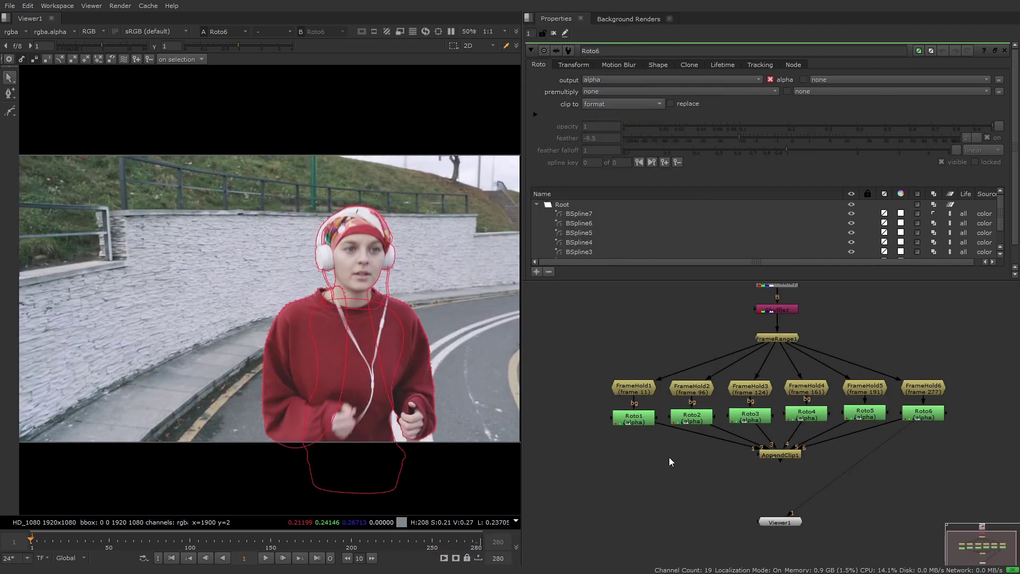
pyautogui.moveTo(649, 447); pyautogui.dragTo(653, 440, button='middle')
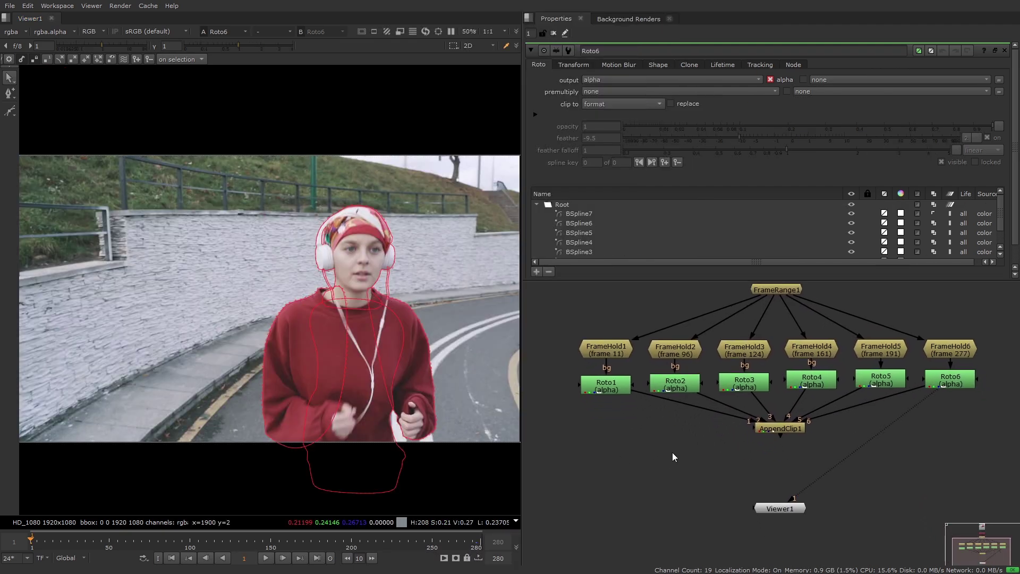
pyautogui.click(963, 380)
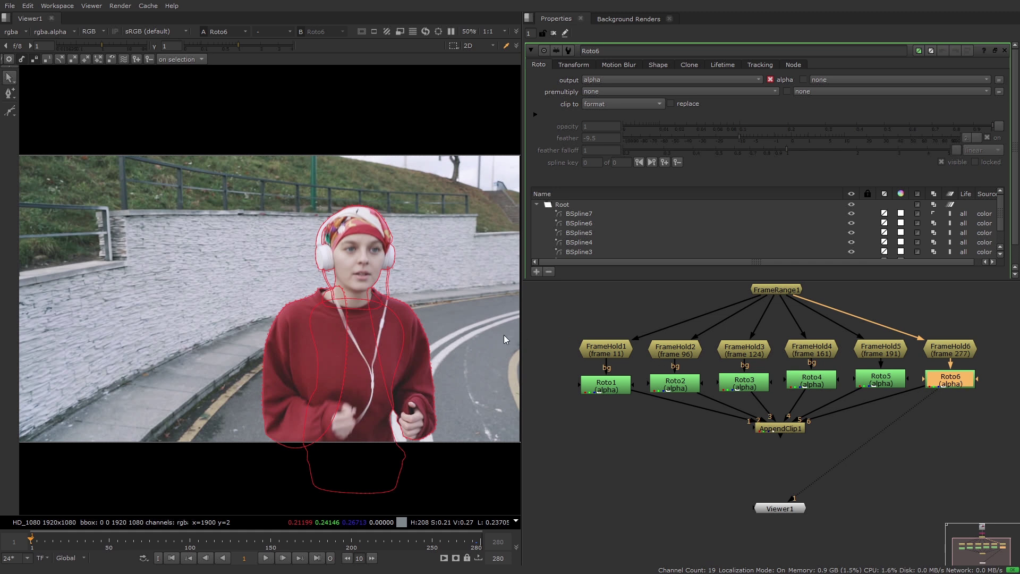
pyautogui.press('a')
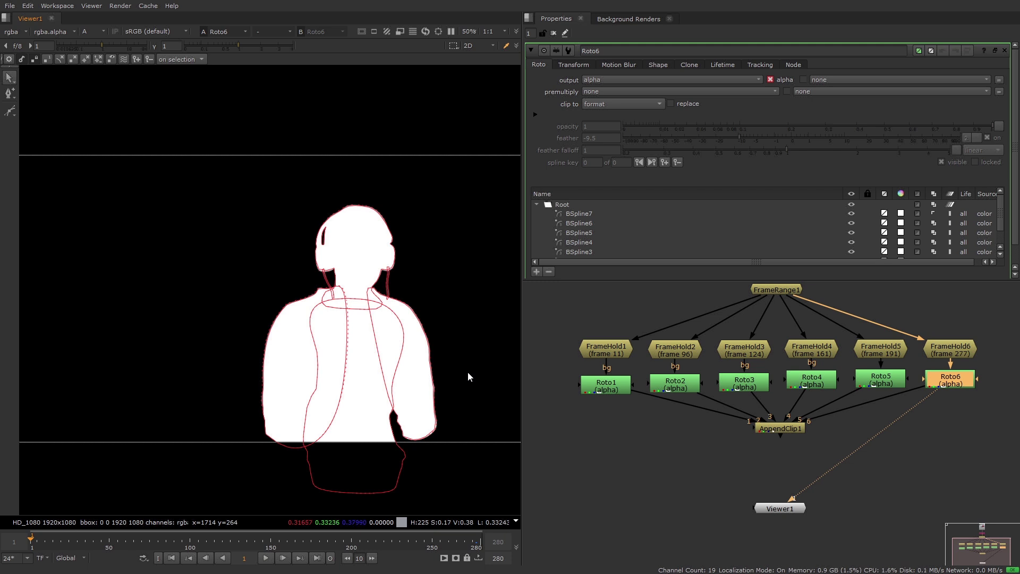
pyautogui.press('a')
pyautogui.click(778, 451)
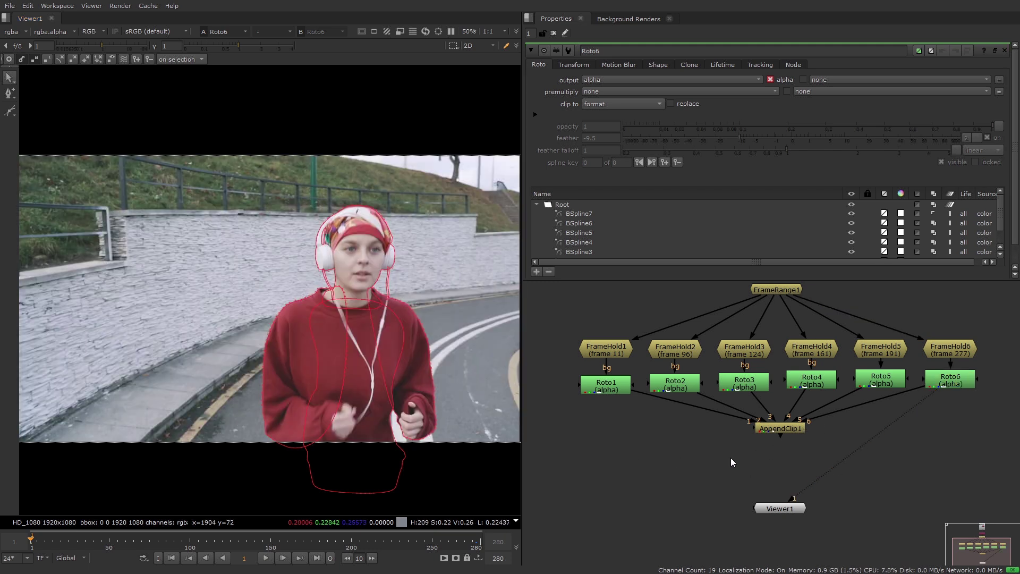
# Place Shuffle2 below AppendClip1 with rgba.alpha routed only into the red channel
pyautogui.press('Tab')
pyautogui.write('shuf')
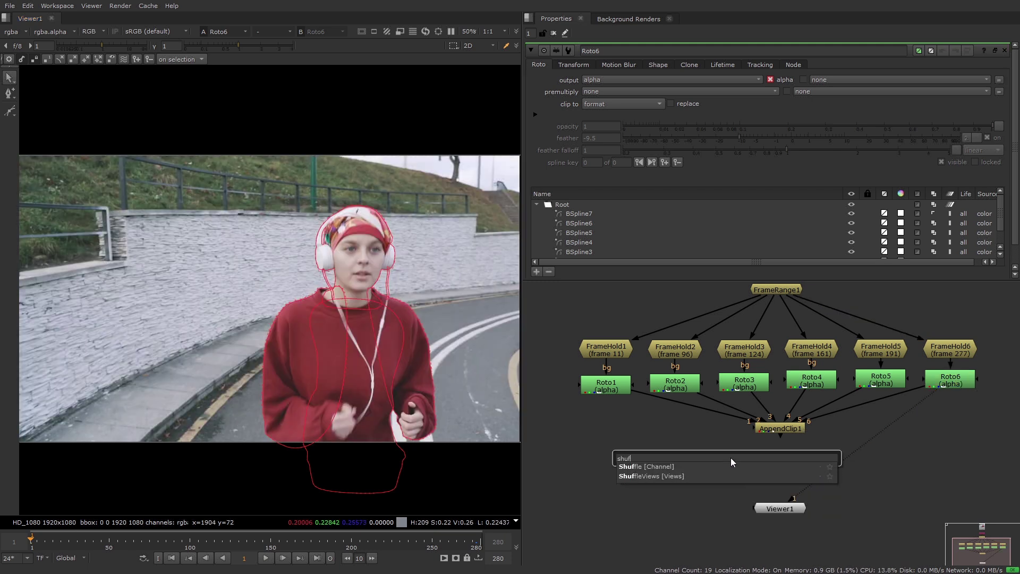
pyautogui.click(718, 467)
pyautogui.moveTo(780, 449)
pyautogui.mouseDown()
pyautogui.moveTo(727, 477)
pyautogui.moveTo(709, 465)
pyautogui.mouseUp()
pyautogui.moveTo(742, 152); pyautogui.dragTo(793, 130)
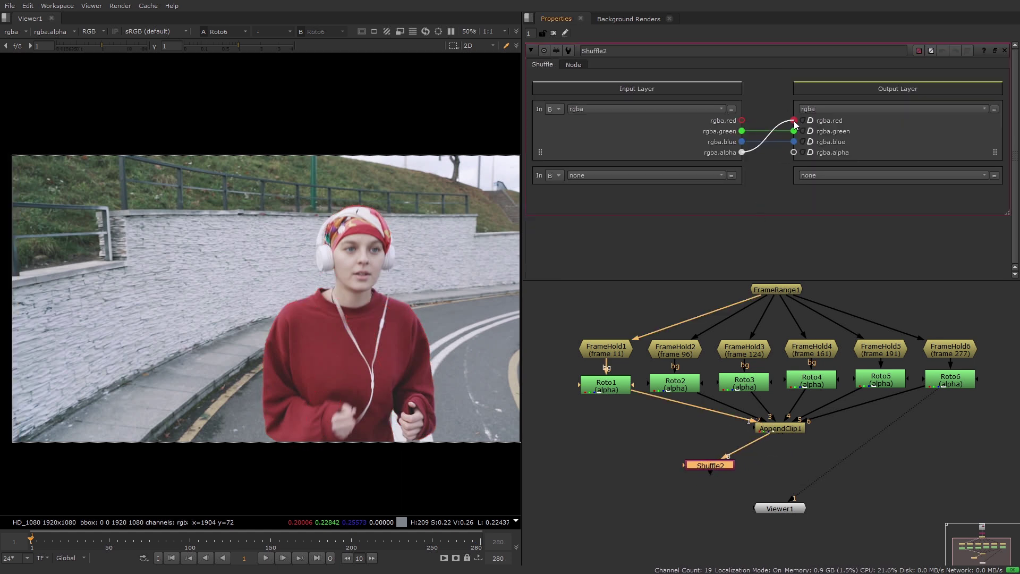
pyautogui.click(793, 120)
pyautogui.moveTo(718, 467); pyautogui.dragTo(719, 457)
pyautogui.press('Tab')
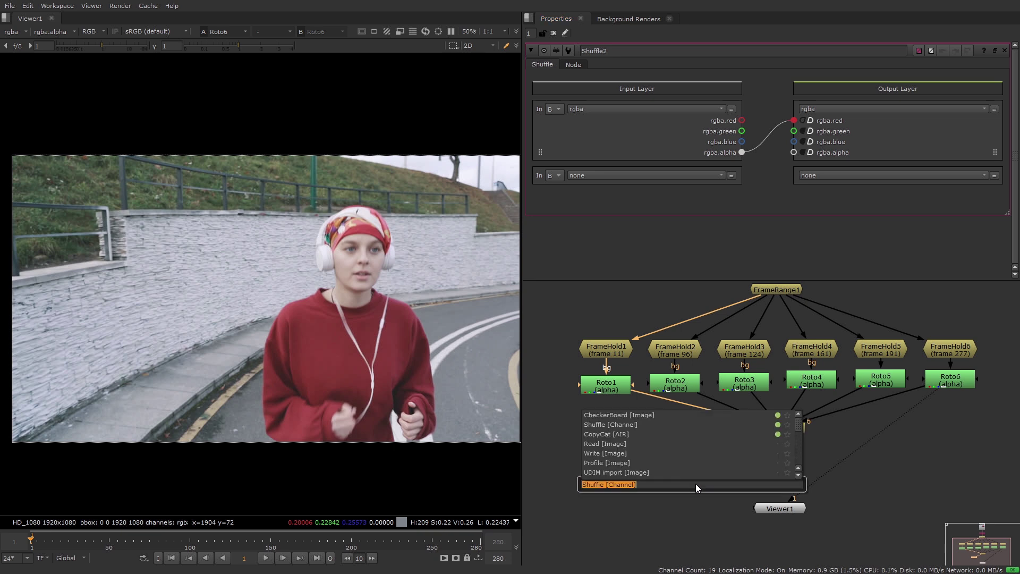
pyautogui.write('remo')
pyautogui.press('Down')
pyautogui.press('Down')
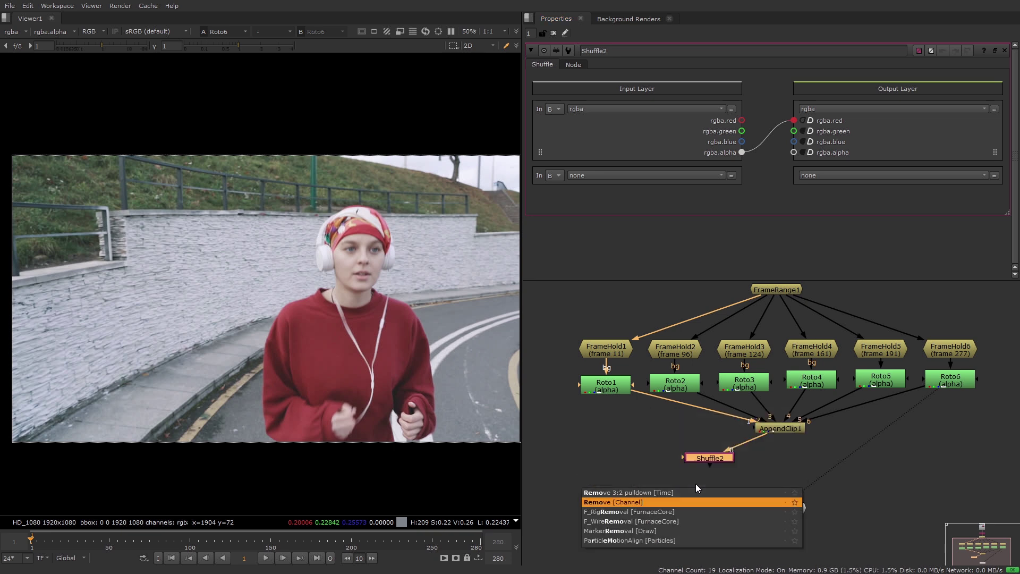
# Set Remove1 to keep rgba and view its red runner silhouette matte
pyautogui.press('Return')
pyautogui.scroll(-1, 599, 79)
pyautogui.click(631, 90)
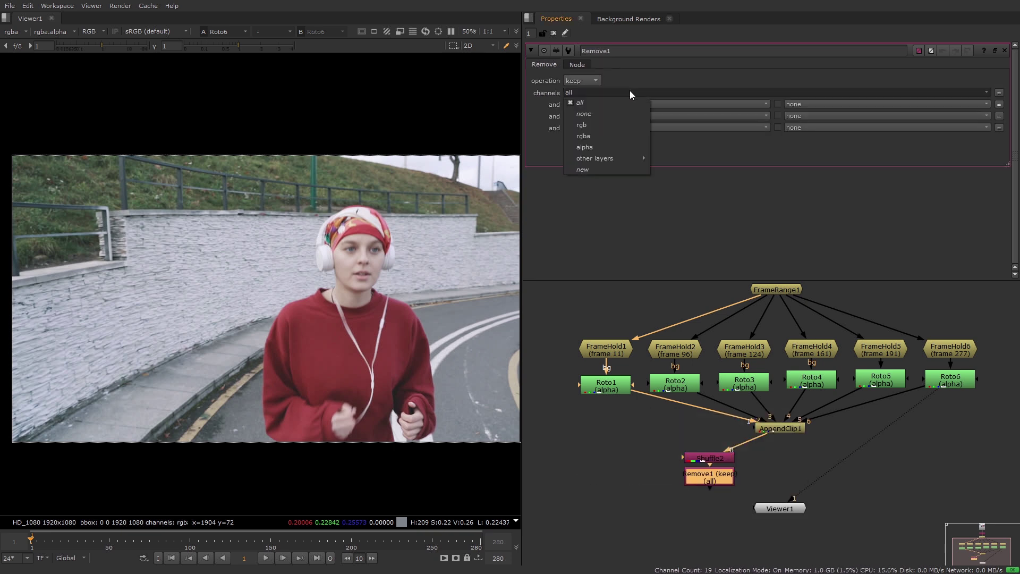
pyautogui.click(613, 135)
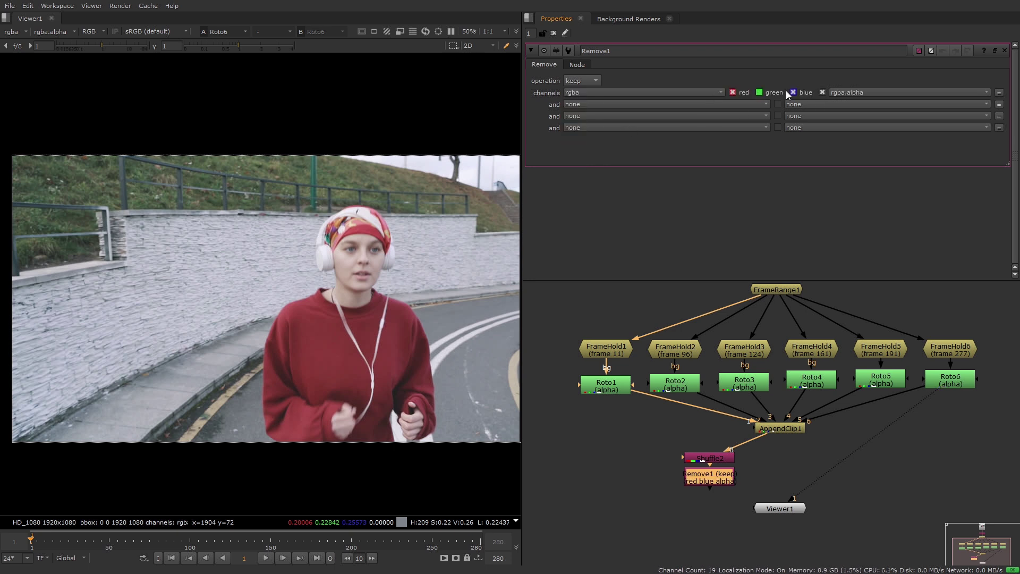
pyautogui.press('1')
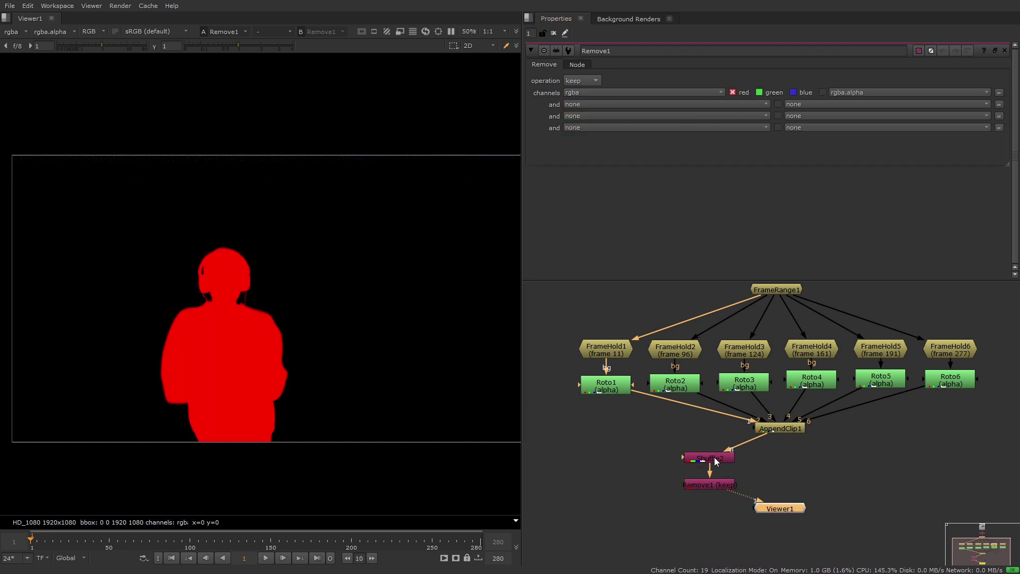
pyautogui.click(715, 457)
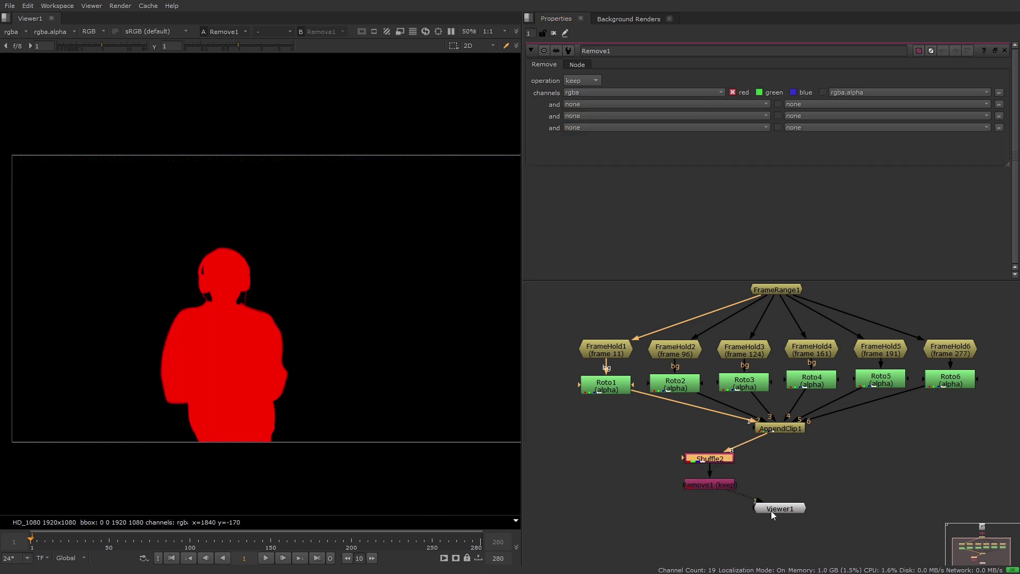
pyautogui.moveTo(771, 511); pyautogui.dragTo(774, 524)
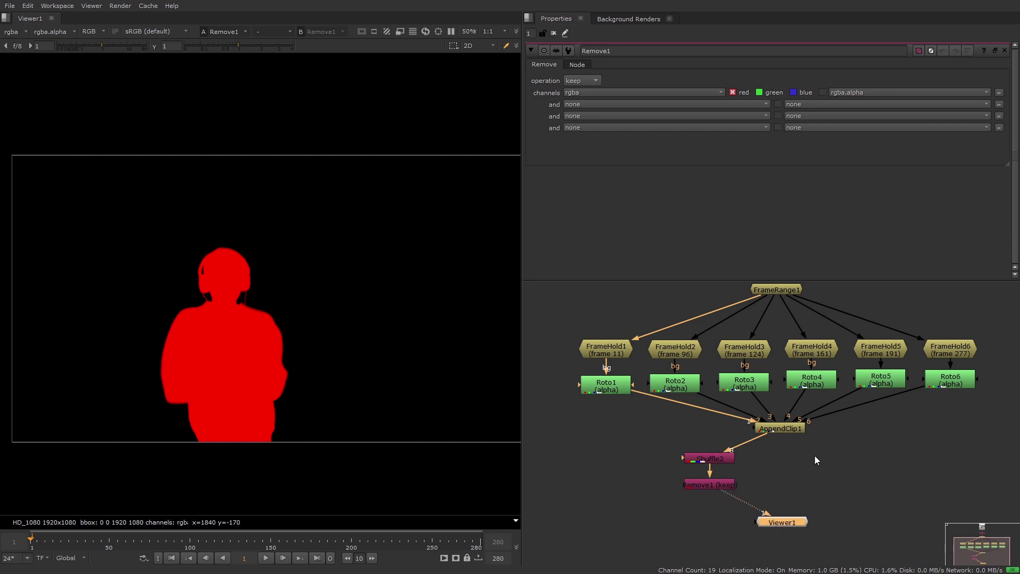
pyautogui.press('1')
pyautogui.press('1')
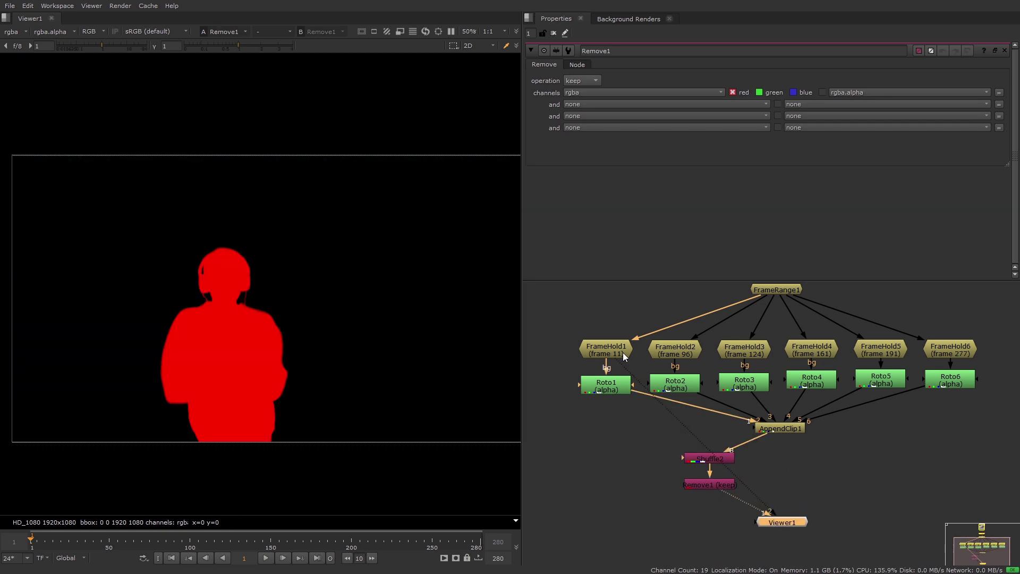
pyautogui.press('1')
pyautogui.press('1')
pyautogui.press('1')
pyautogui.press('1')
pyautogui.press('1')
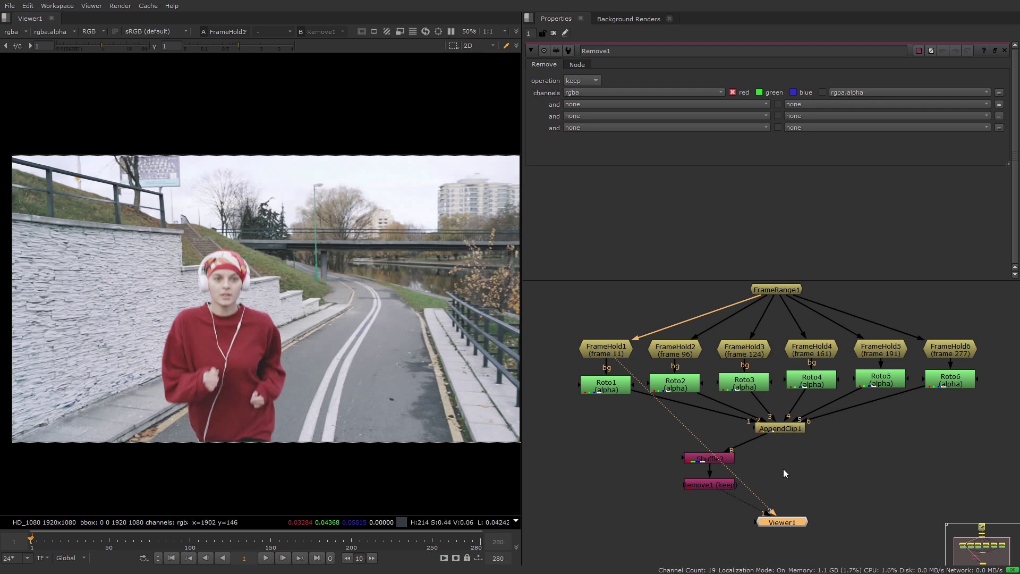
# Reconnect the viewer to Remove1 and add Remove2 under AppendClip1 keeping only rgb
pyautogui.moveTo(628, 371); pyautogui.dragTo(710, 485)
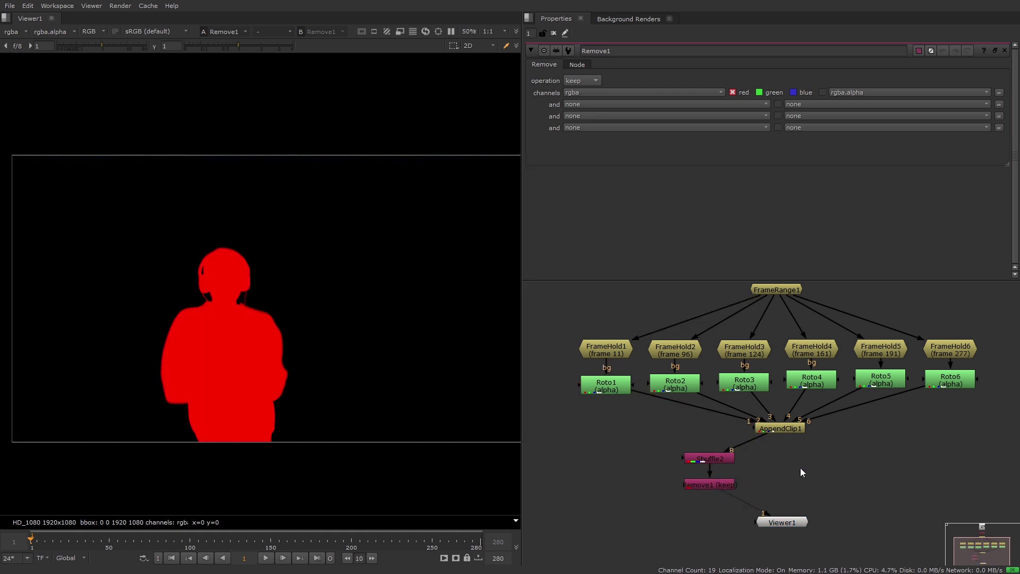
pyautogui.press('Tab')
pyautogui.write('rem')
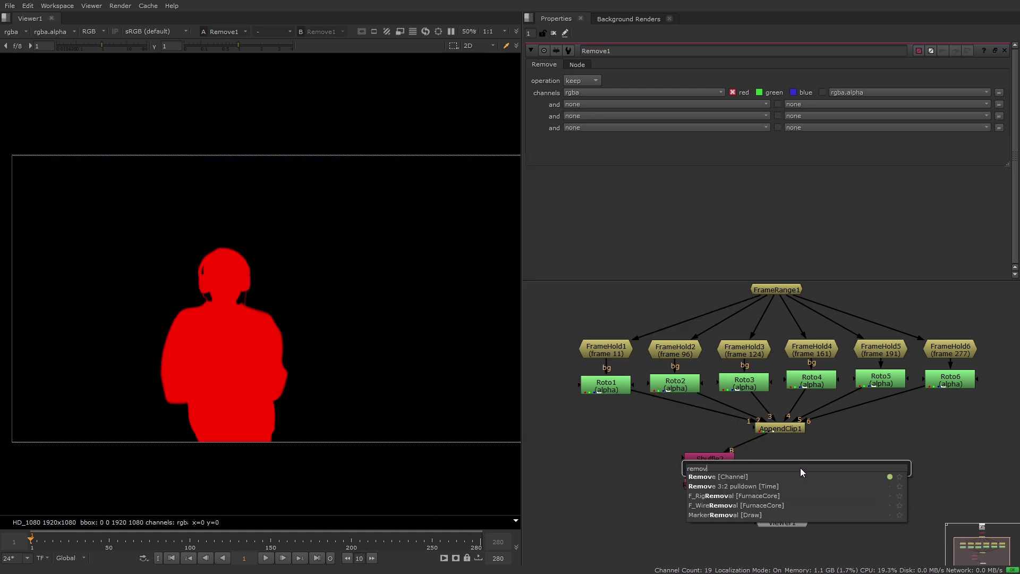
pyautogui.press('Return')
pyautogui.moveTo(797, 476); pyautogui.dragTo(850, 453)
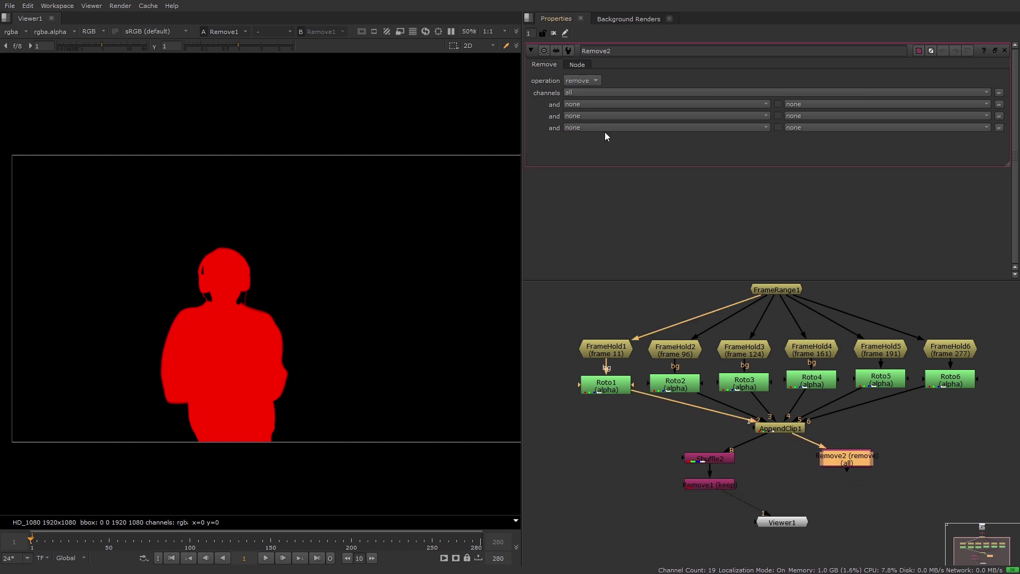
pyautogui.click(582, 81)
pyautogui.click(582, 92)
pyautogui.press('1')
pyautogui.click(594, 93)
pyautogui.click(597, 126)
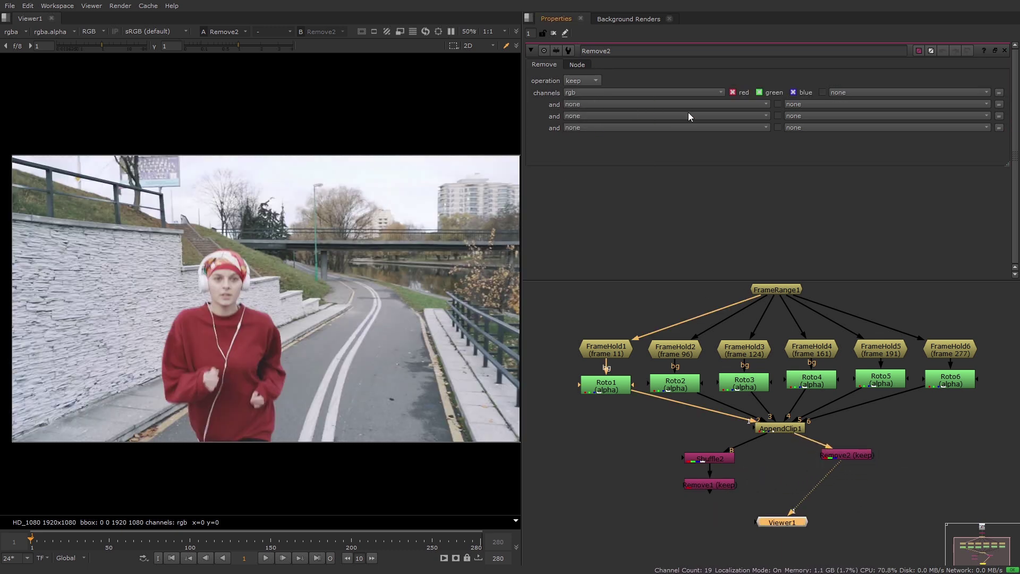
pyautogui.moveTo(845, 456); pyautogui.dragTo(847, 461)
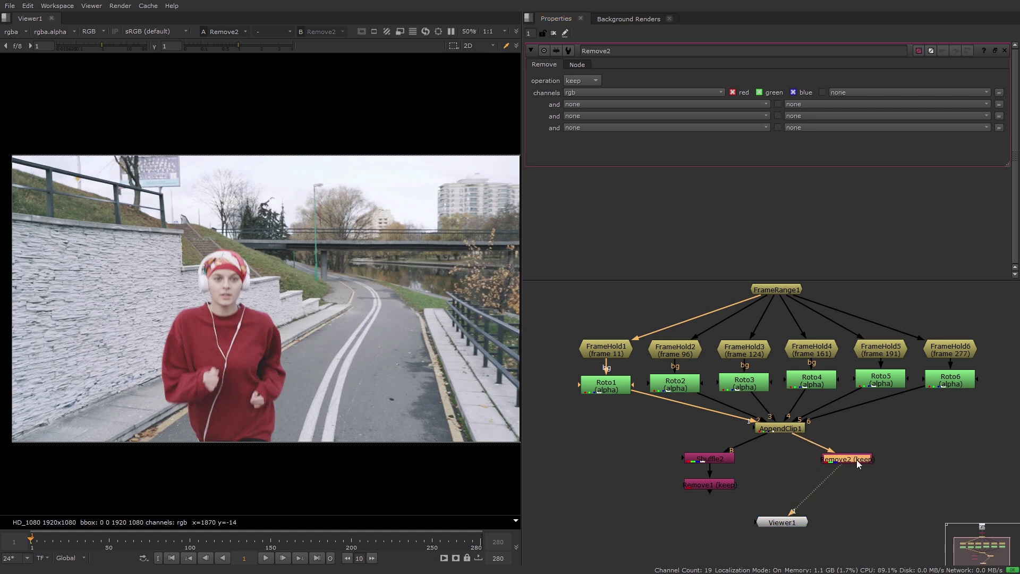
pyautogui.moveTo(800, 526); pyautogui.dragTo(804, 532)
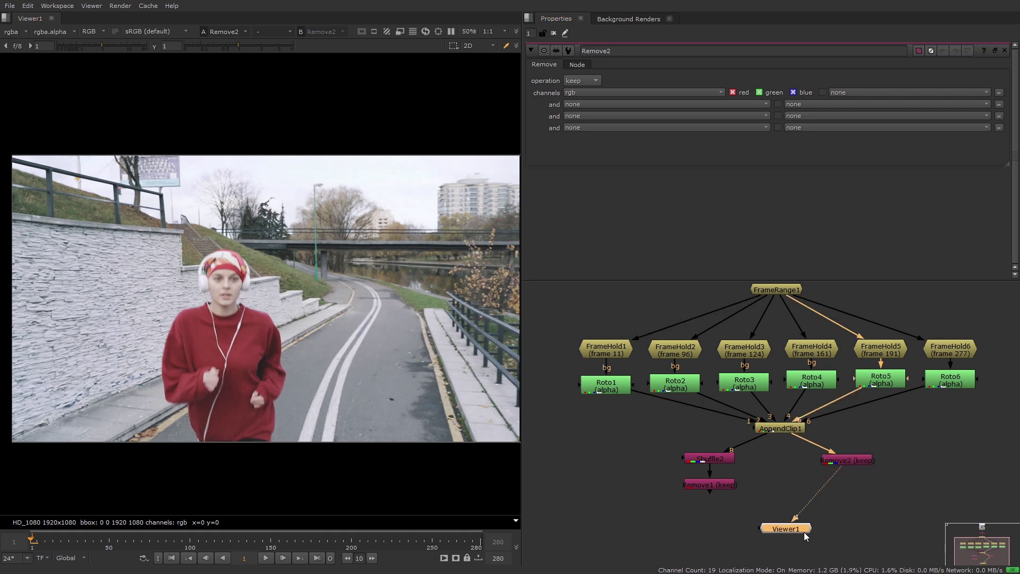
# Compare Remove1 and Remove2 as viewer inputs 1 and 2 across frames, ending on the matte
pyautogui.click(710, 484)
pyautogui.press('1')
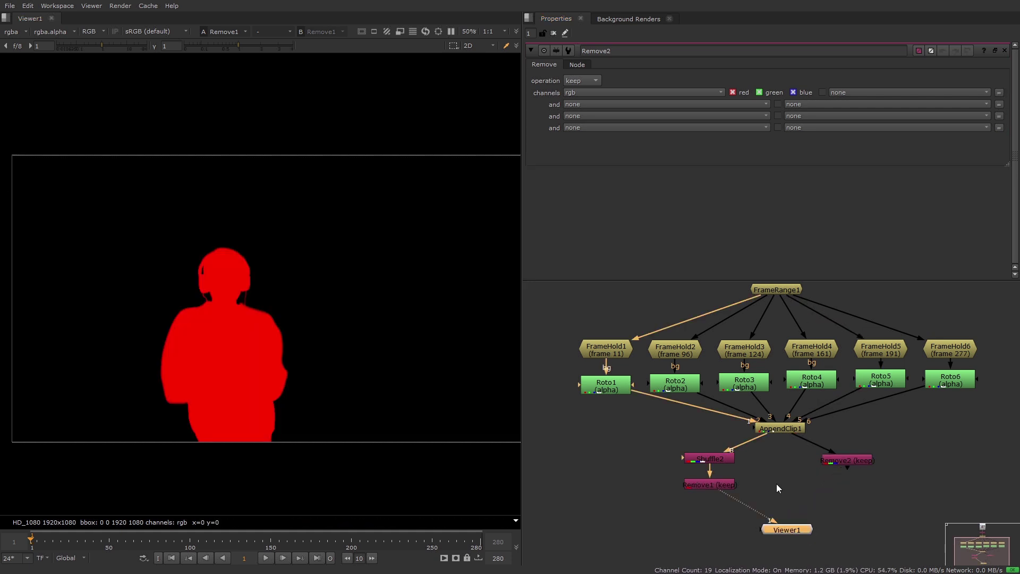
pyautogui.click(843, 463)
pyautogui.press('2')
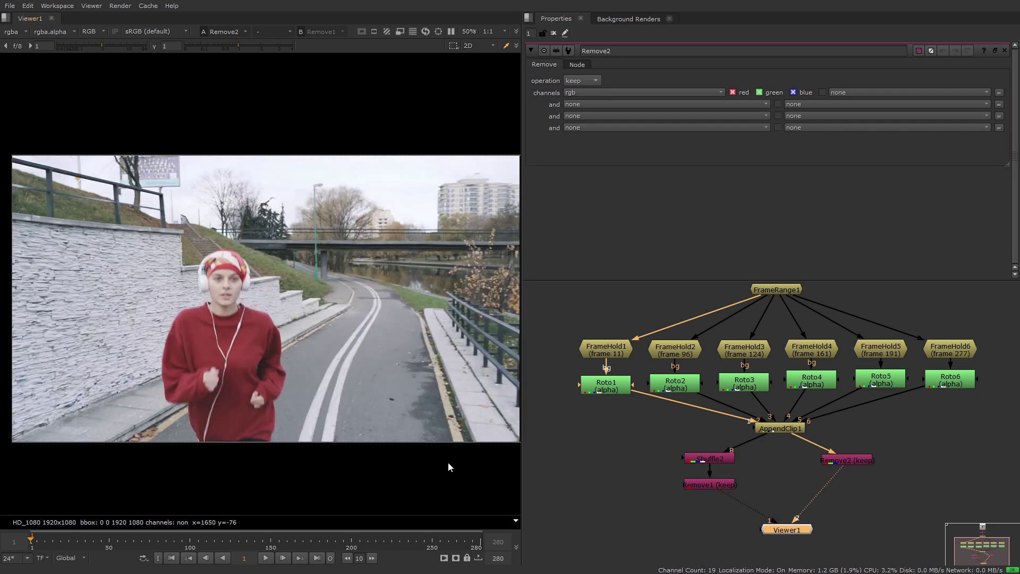
pyautogui.press('1')
pyautogui.press('2')
pyautogui.click(287, 560)
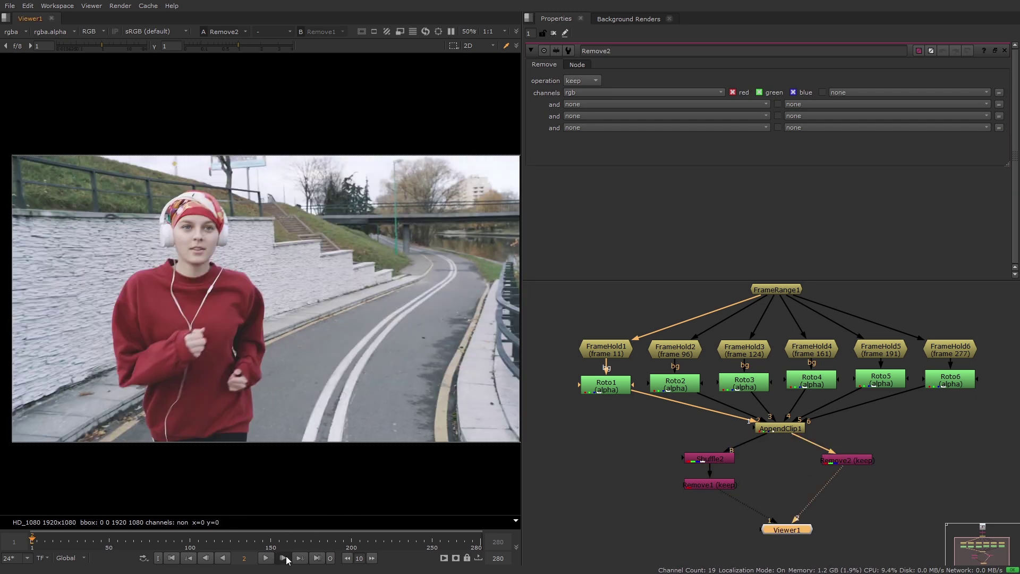
pyautogui.click(287, 559)
pyautogui.click(287, 560)
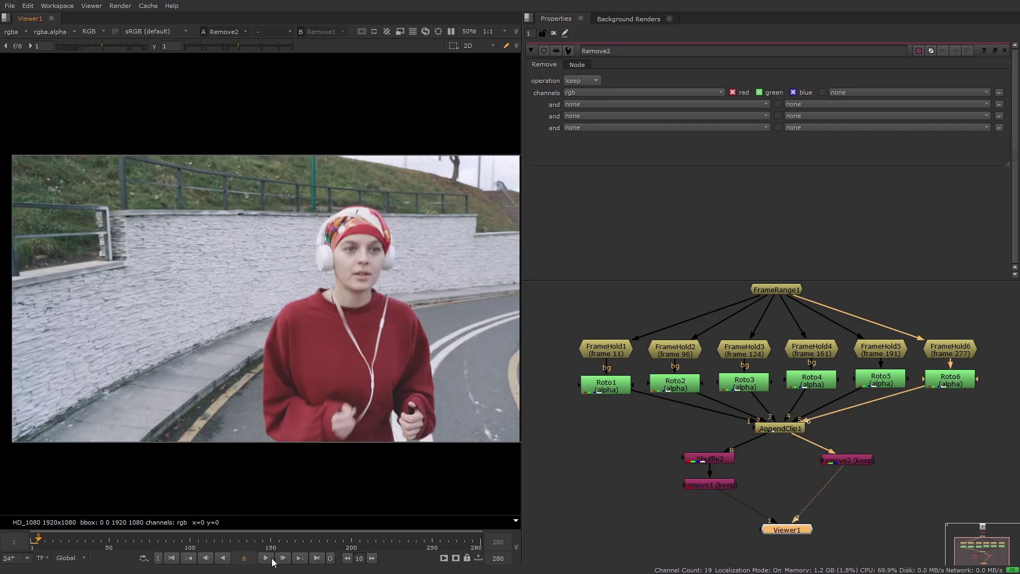
pyautogui.press('1')
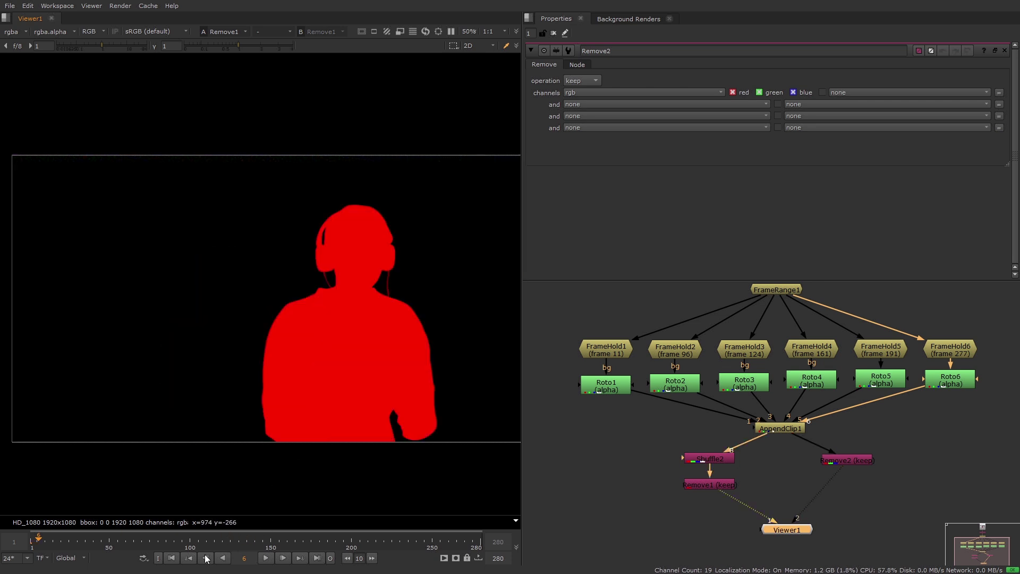
pyautogui.click(206, 558)
pyautogui.click(207, 559)
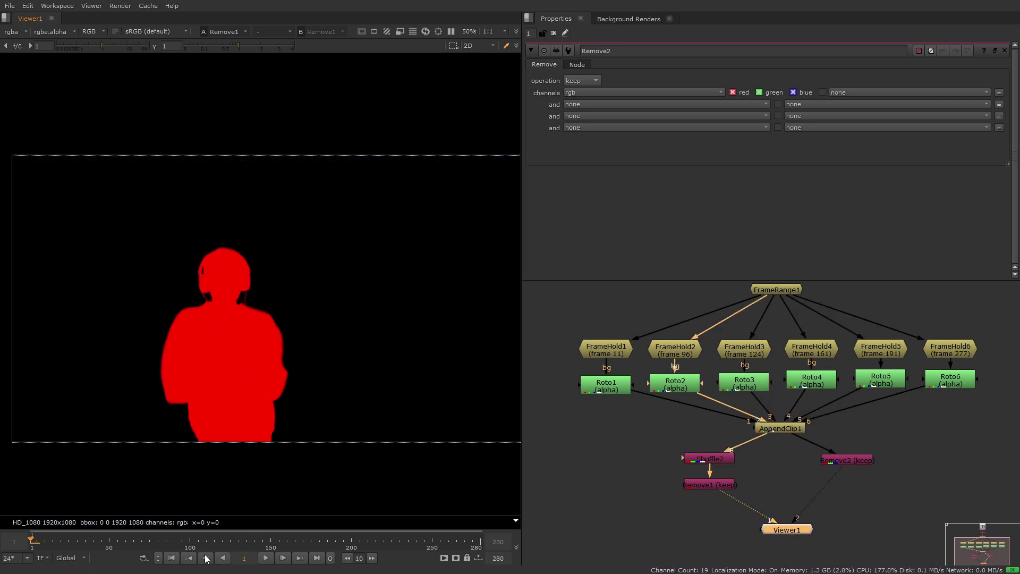
# Create CopyCat1 with Remove1 as ground truth and Remove2 as input, and view it
pyautogui.click(776, 487)
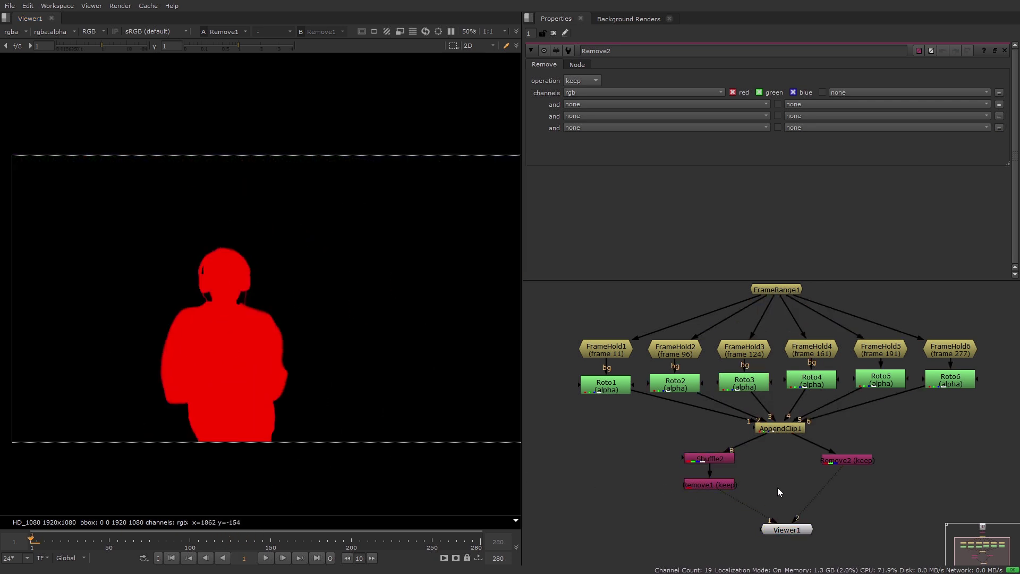
pyautogui.press('Tab')
pyautogui.write('copy')
pyautogui.press('Down')
pyautogui.press('Down')
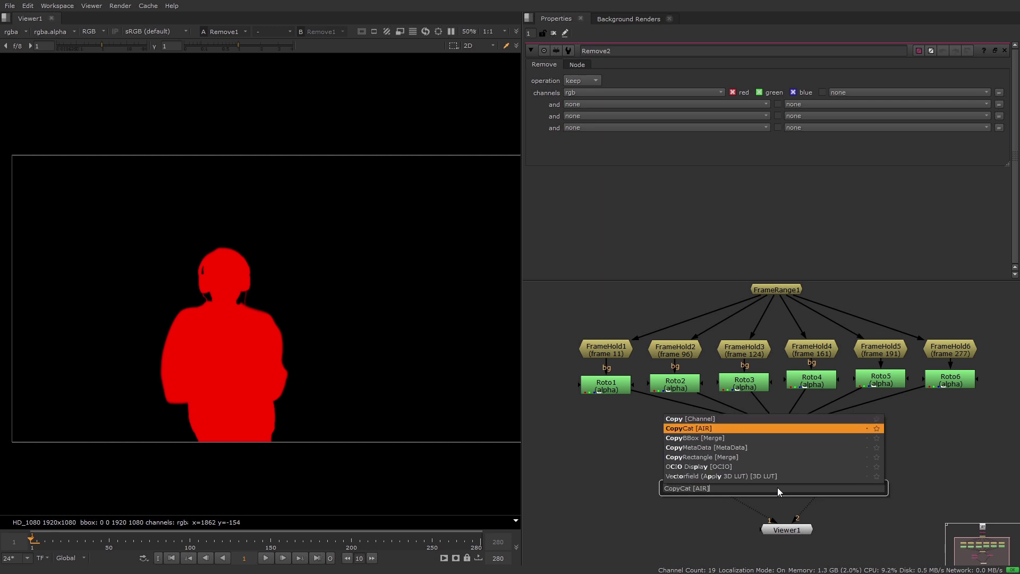
pyautogui.press('Return')
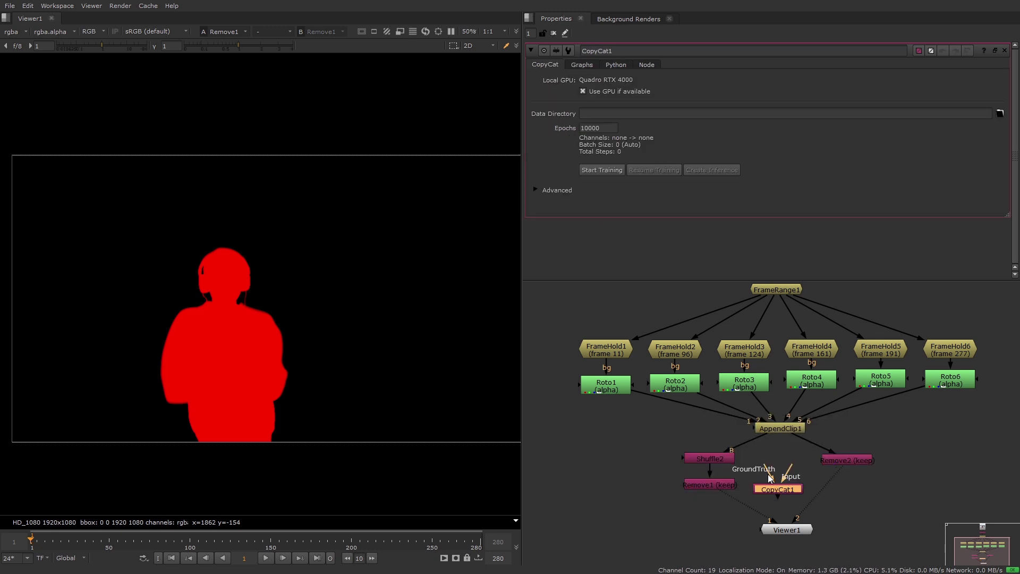
pyautogui.moveTo(746, 478); pyautogui.dragTo(717, 484)
pyautogui.moveTo(790, 476); pyautogui.dragTo(840, 460)
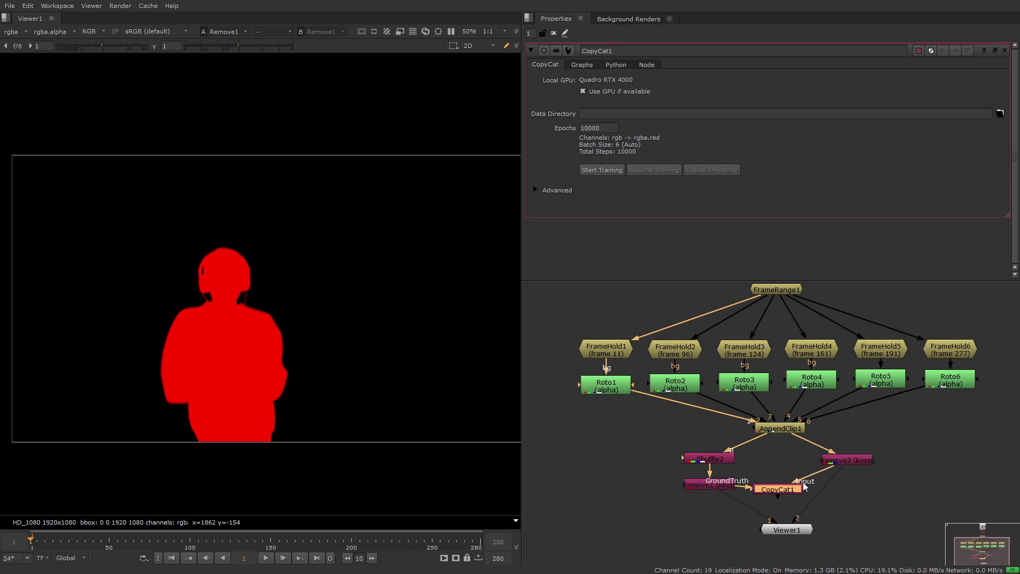
pyautogui.click(787, 490)
pyautogui.press('1')
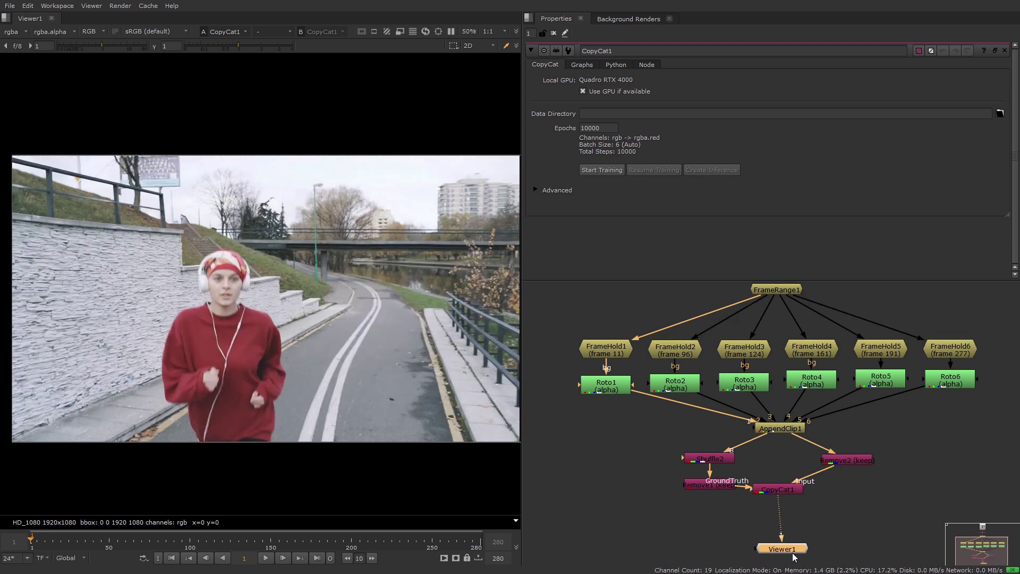
pyautogui.scroll(-2, 787, 490)
# Add Dots to reroute the ground-truth and input pipes, then frame the tree including Read1
pyautogui.keyDown('ctrl'); pyautogui.click(733, 385); pyautogui.keyUp('ctrl')
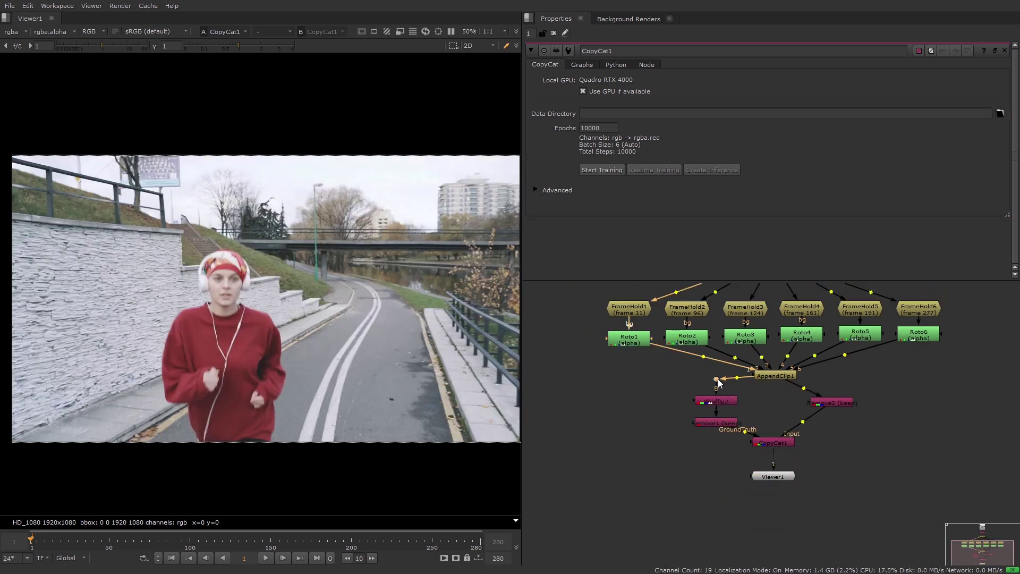
pyautogui.keyDown('ctrl'); pyautogui.click(721, 438); pyautogui.keyUp('ctrl')
pyautogui.keyDown('ctrl'); pyautogui.click(817, 383); pyautogui.keyUp('ctrl')
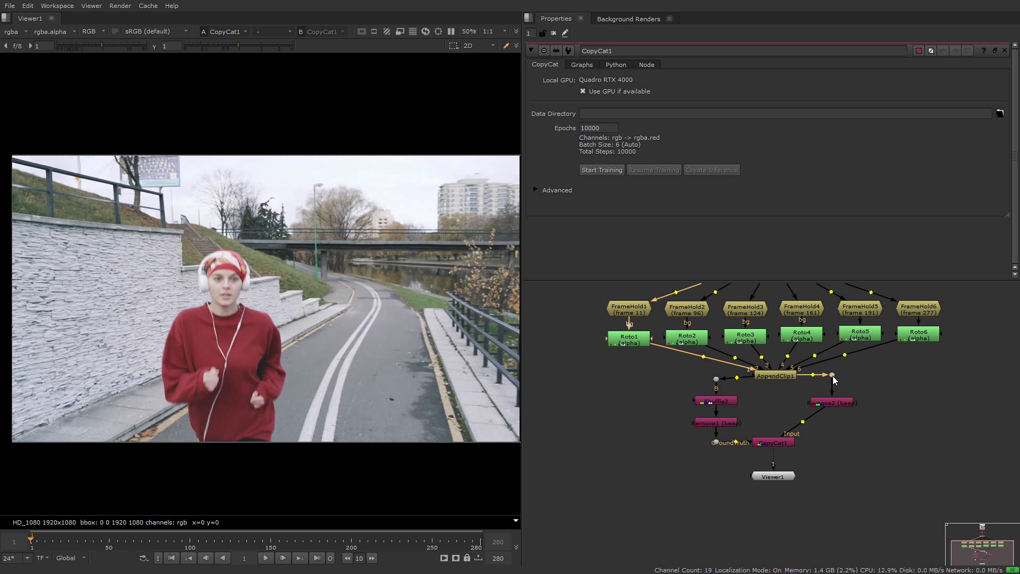
pyautogui.keyDown('ctrl'); pyautogui.click(833, 442); pyautogui.keyUp('ctrl')
pyautogui.click(732, 425)
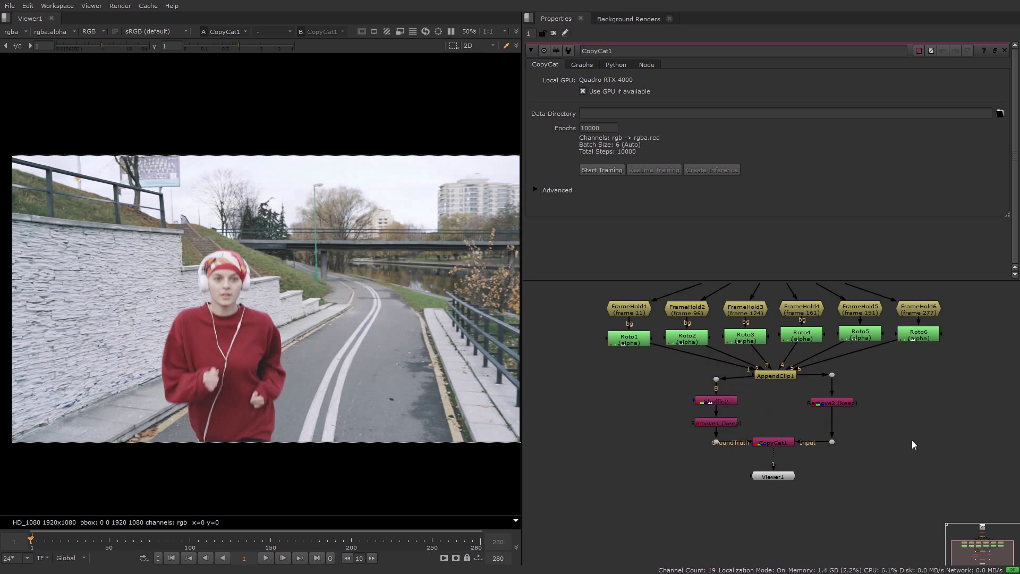
pyautogui.moveTo(819, 428); pyautogui.dragTo(859, 491, button='middle')
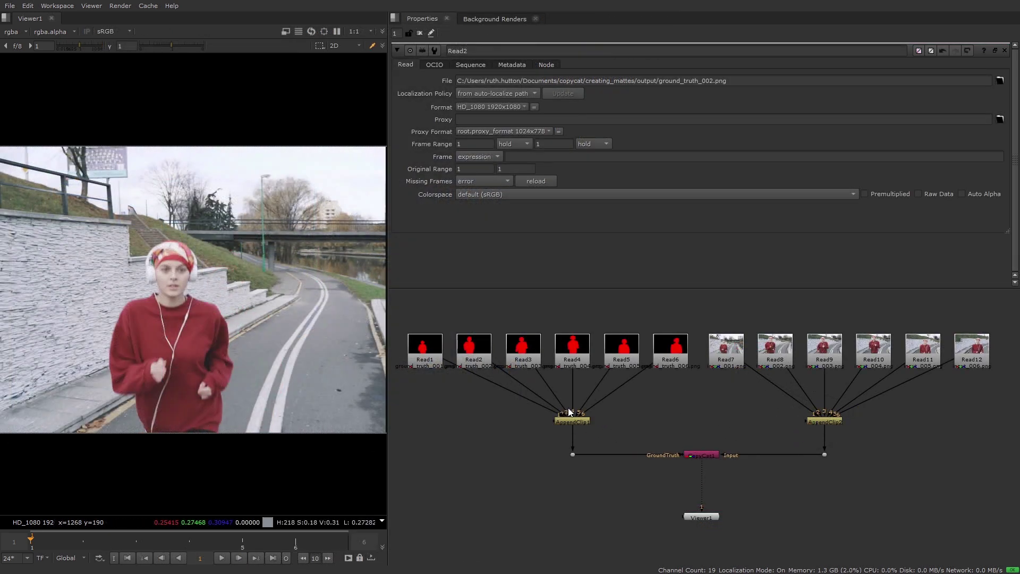
pyautogui.scroll(3, 582, 420)
pyautogui.scroll(3, 573, 418)
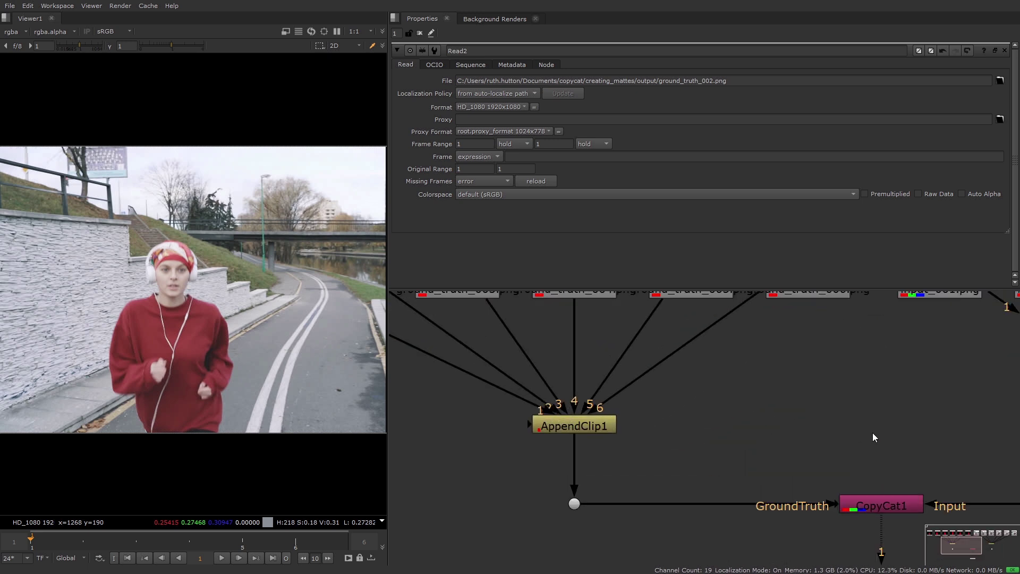
# Pan the Node Graph to inspect AppendClip2, the CopyCat input and all twelve Read nodes
pyautogui.moveTo(875, 437)
pyautogui.mouseDown(button='middle')
pyautogui.moveTo(598, 429)
pyautogui.moveTo(820, 418)
pyautogui.moveTo(605, 418)
pyautogui.mouseUp(button='middle')
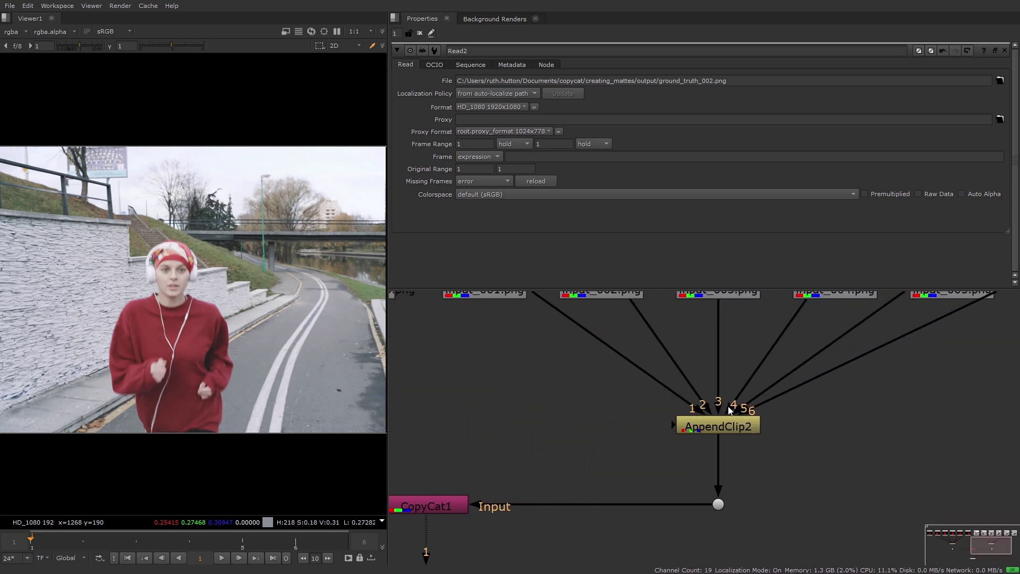
pyautogui.scroll(-3, 567, 425)
pyautogui.scroll(-2, 605, 424)
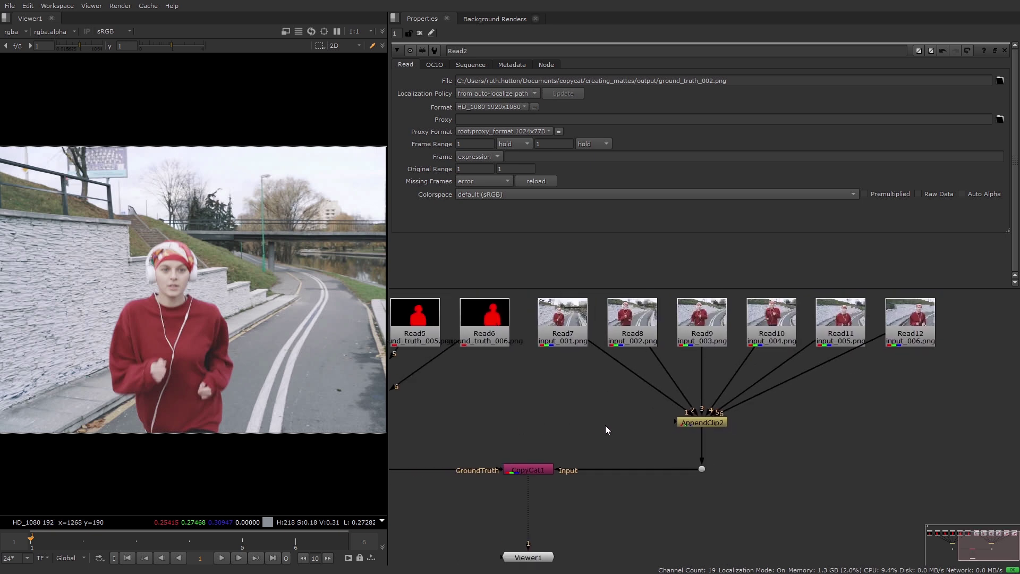
pyautogui.scroll(-2, 605, 424)
pyautogui.moveTo(595, 431); pyautogui.dragTo(691, 413, button='middle')
pyautogui.scroll(-2, 631, 418)
pyautogui.scroll(-1, 663, 420)
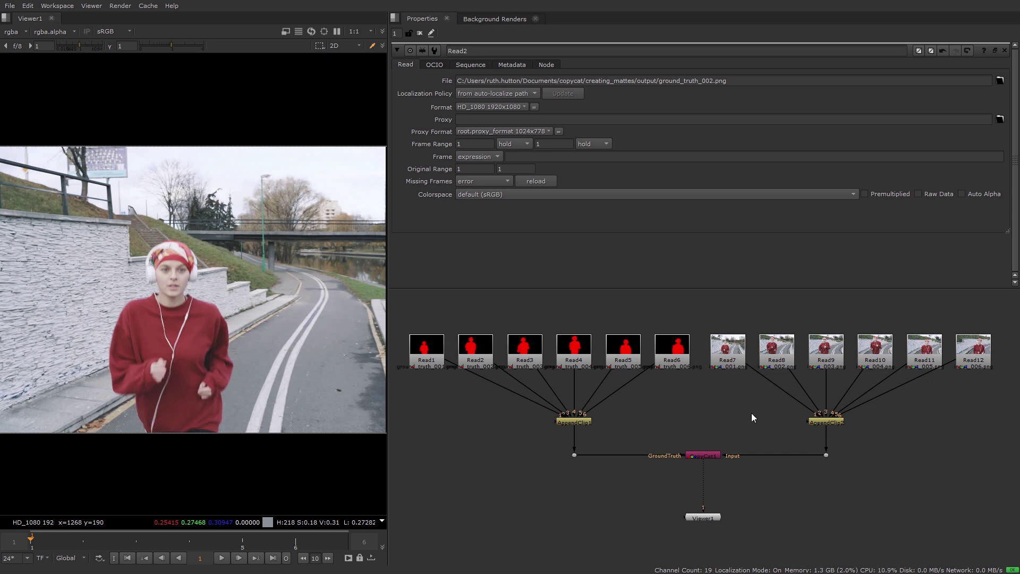
# Add Merge1 with A from AppendClip1, B from AppendClip2, using the difference operation
pyautogui.press('m')
pyautogui.moveTo(714, 406)
pyautogui.mouseDown()
pyautogui.moveTo(698, 419)
pyautogui.moveTo(574, 421)
pyautogui.mouseUp()
pyautogui.moveTo(704, 408); pyautogui.dragTo(825, 421)
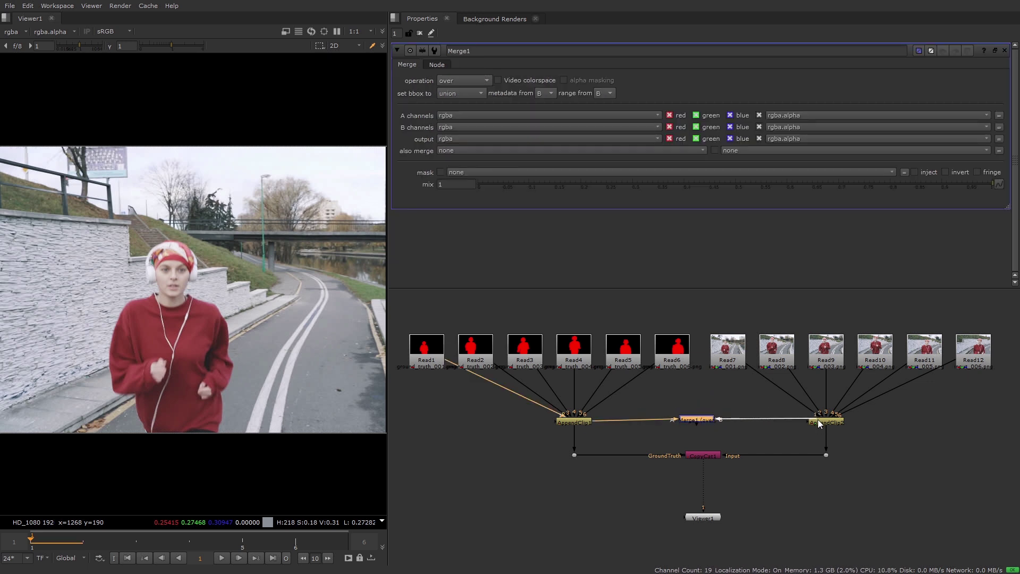
pyautogui.moveTo(718, 419); pyautogui.dragTo(703, 423)
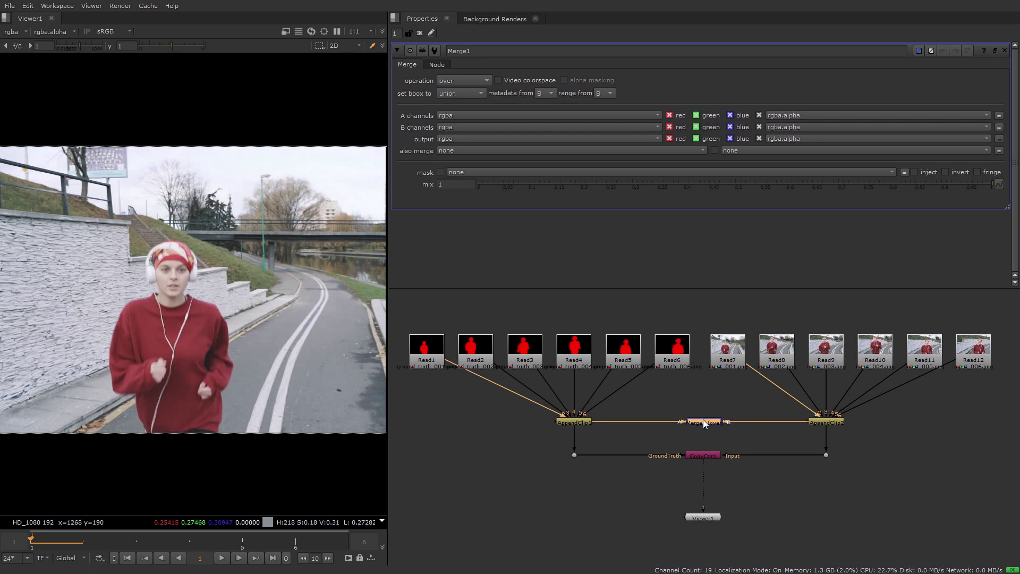
pyautogui.click(463, 80)
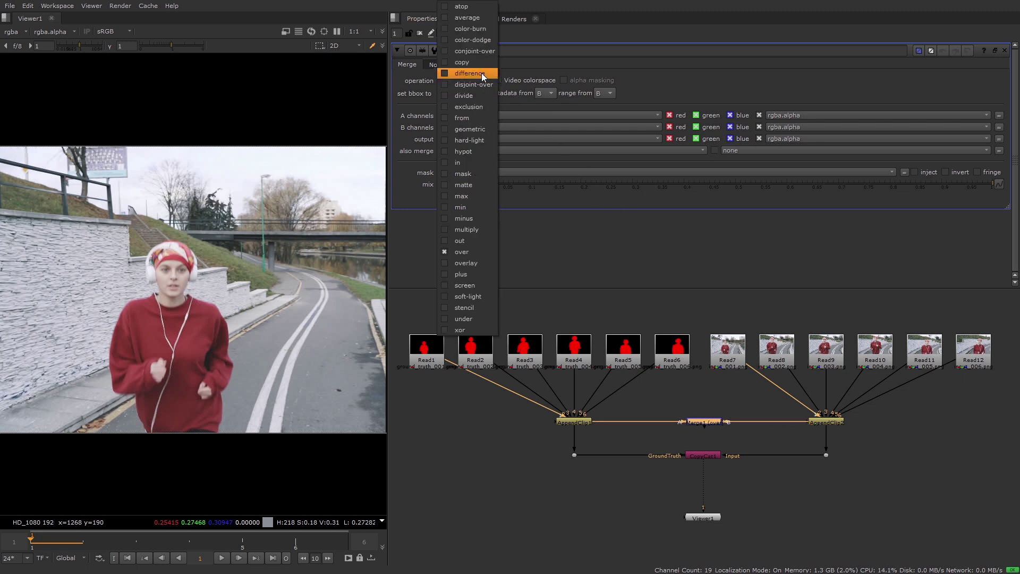
pyautogui.click(482, 73)
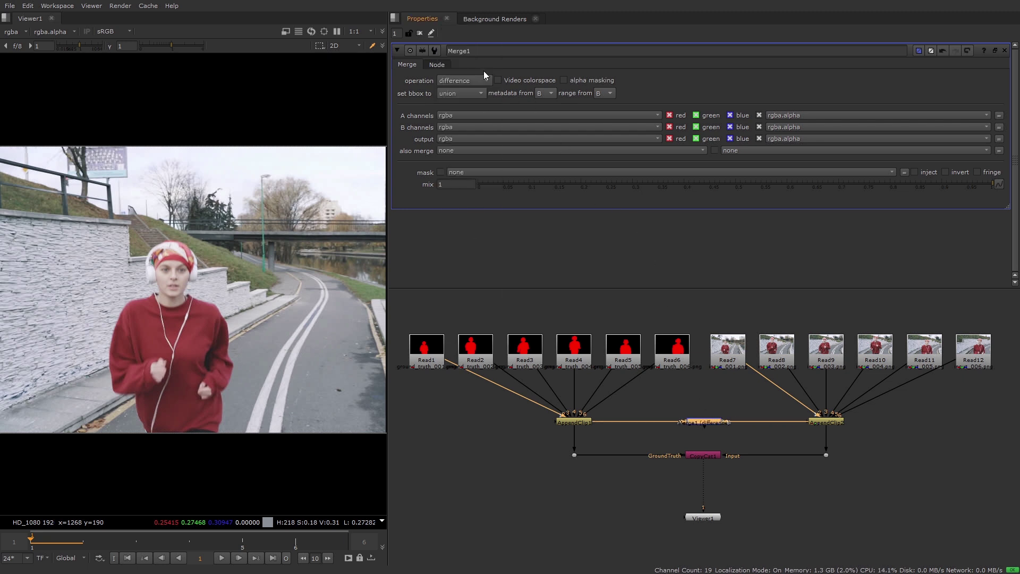
# Step through frames around frame 6 to check the matte alignment
pyautogui.click(239, 559)
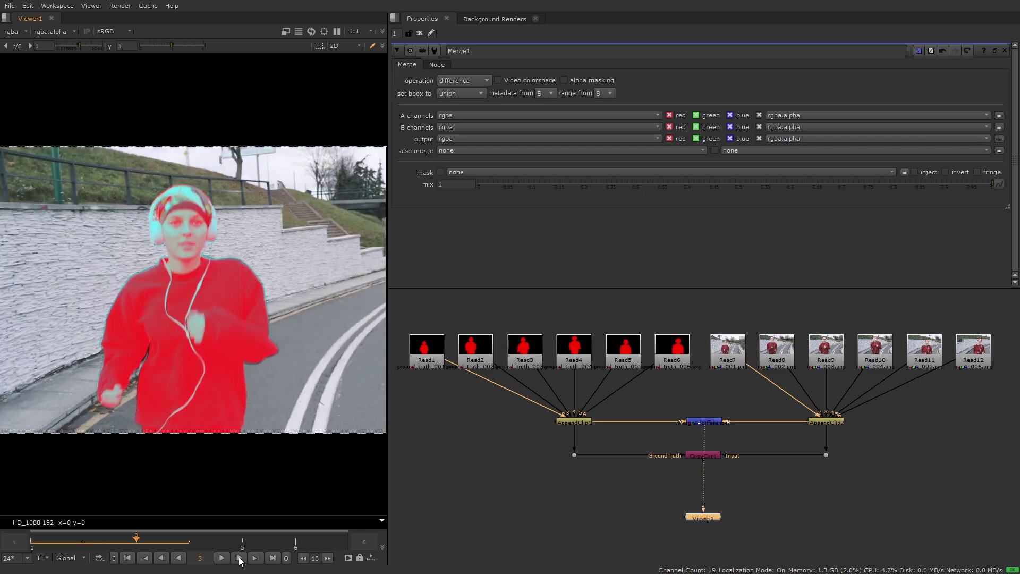
pyautogui.click(240, 558)
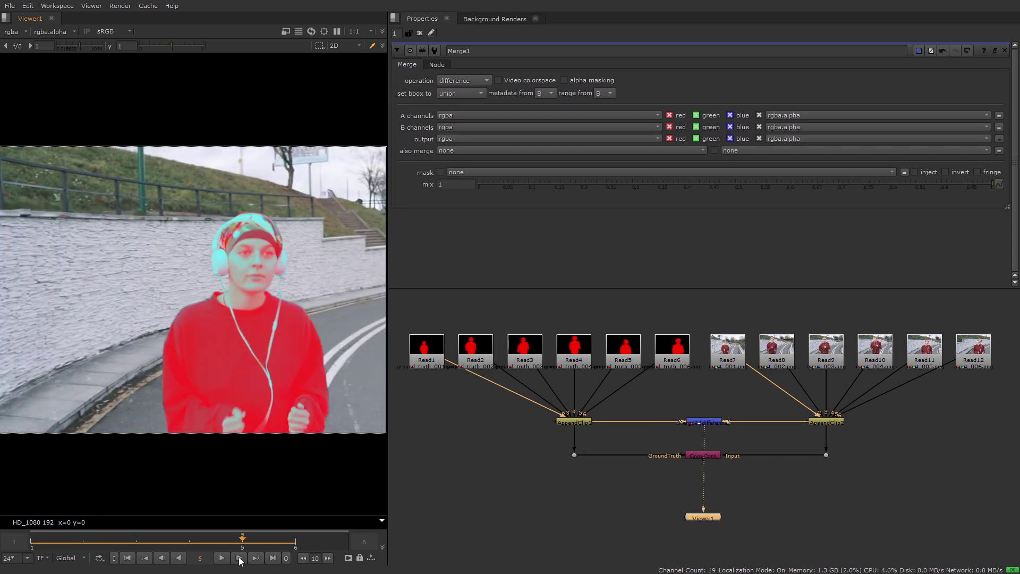
pyautogui.click(241, 558)
pyautogui.scroll(2, 653, 376)
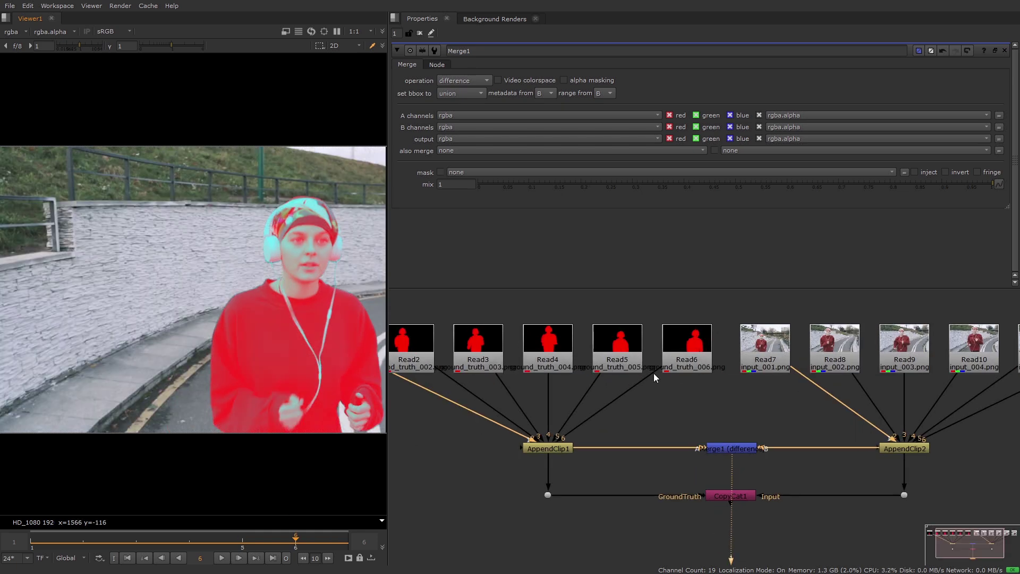
pyautogui.press('Right')
pyautogui.press('Right')
pyautogui.press('Right')
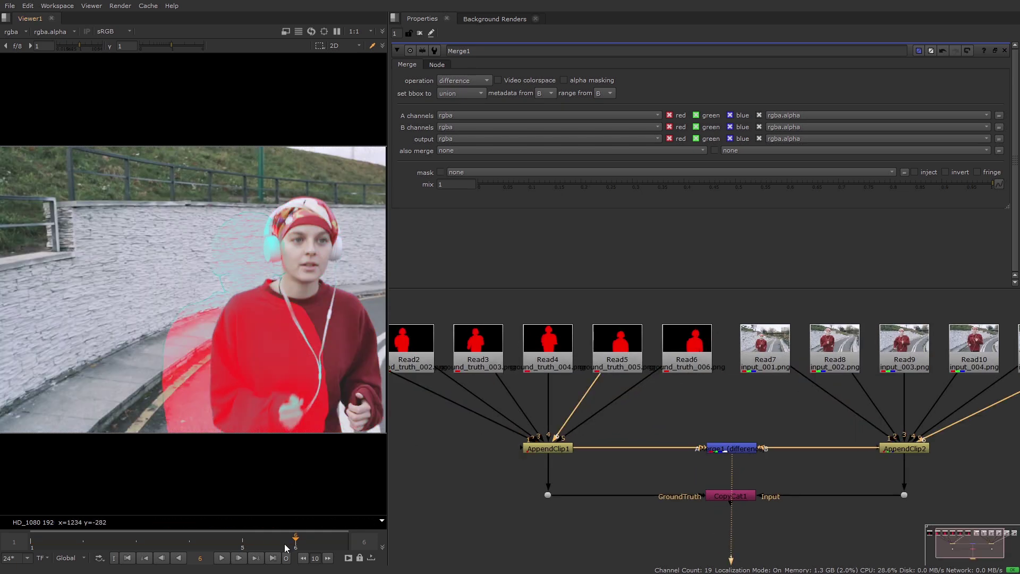
pyautogui.click(161, 559)
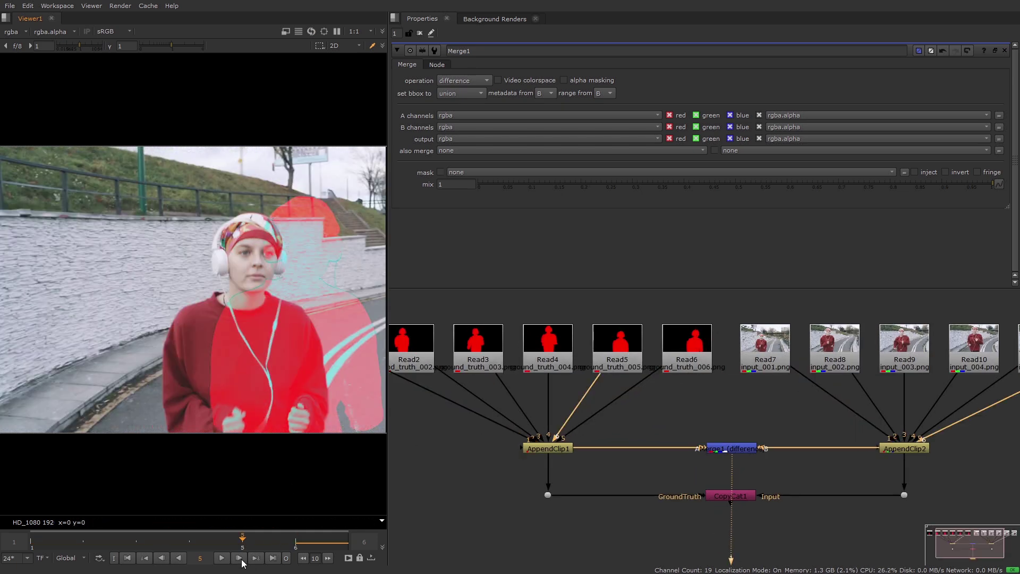
# Step forward to frame 6 again
pyautogui.click(239, 558)
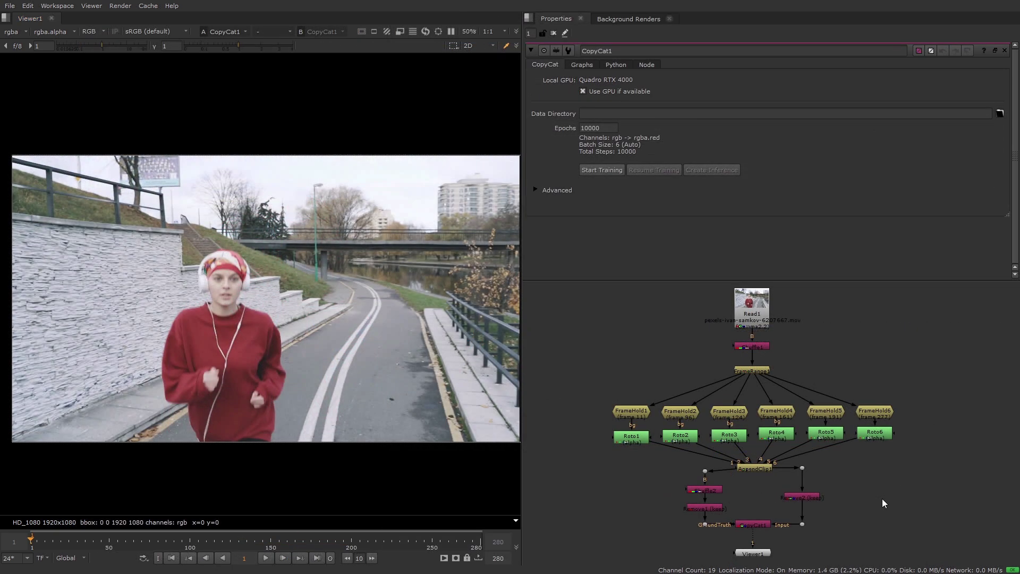